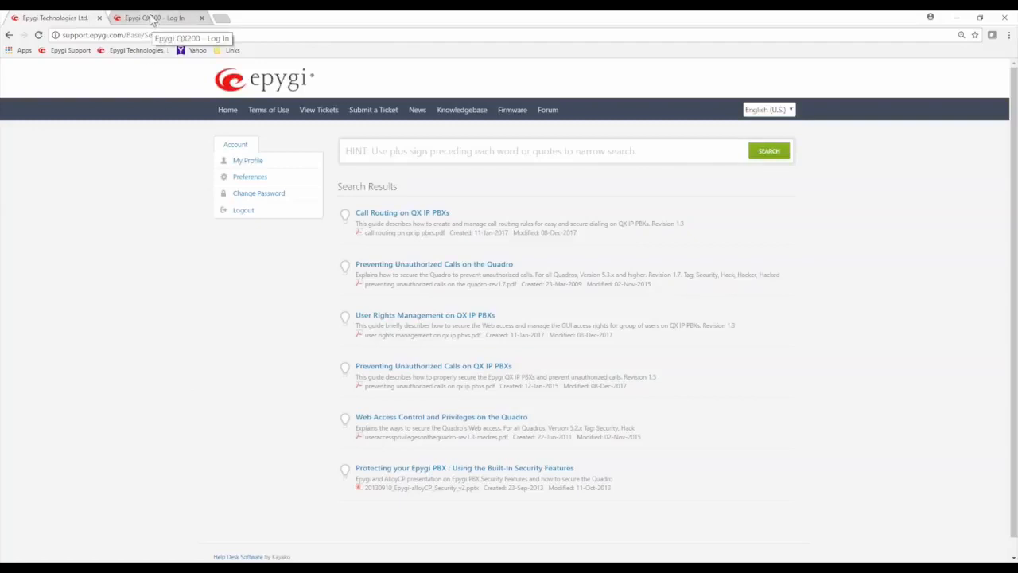
Switch from the Epygi Support search results to the 'Epygi QX200 - Log In' browser tab
left_click(151, 19)
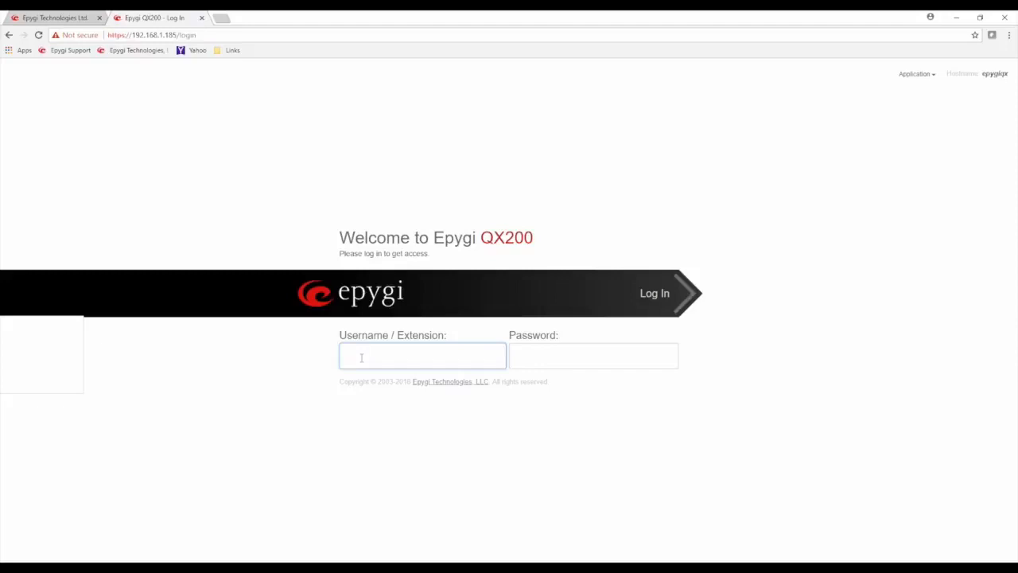
Enter 172.30.0.1 as the login username, adding and then removing a trailing 00
type("172.30.0.1")
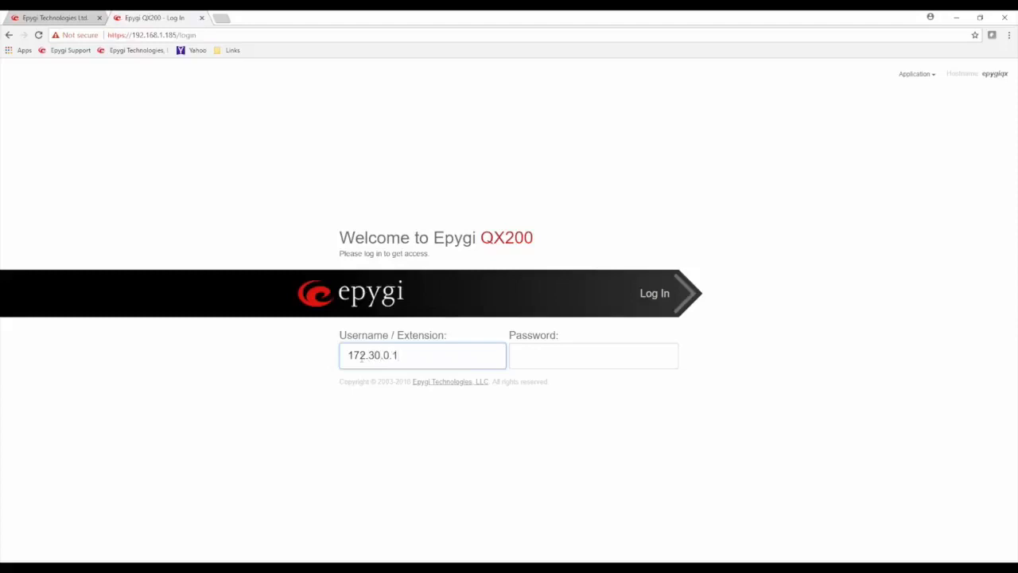
left_click_drag(416, 357, 343, 359)
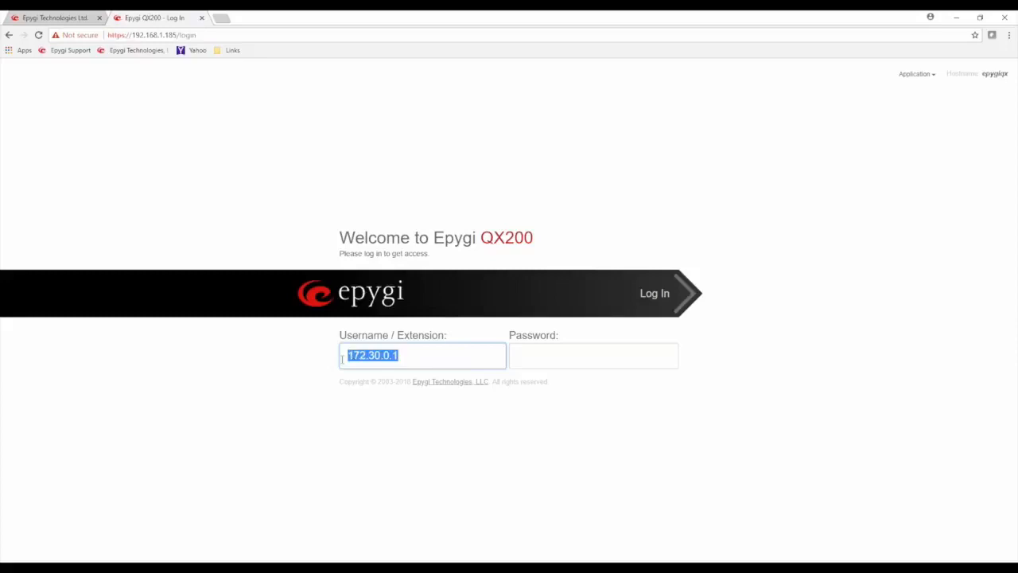
left_click(412, 357)
type("00")
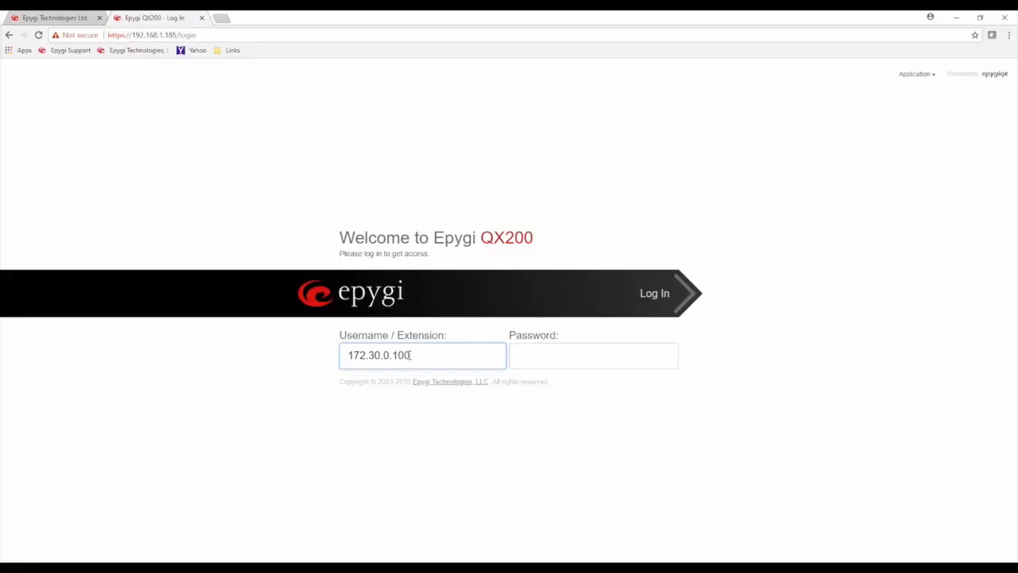
left_click_drag(412, 355, 340, 356)
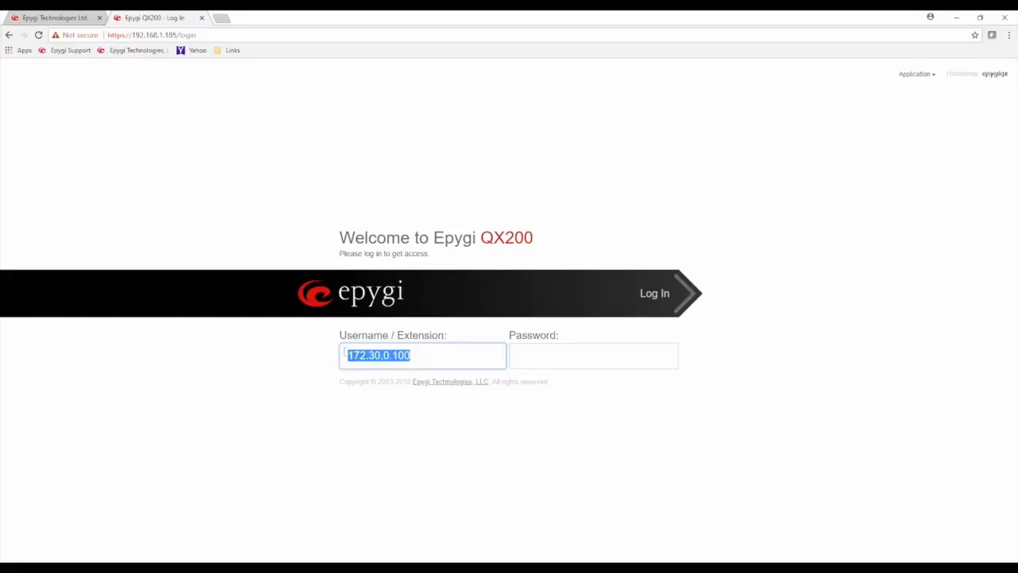
left_click(426, 354)
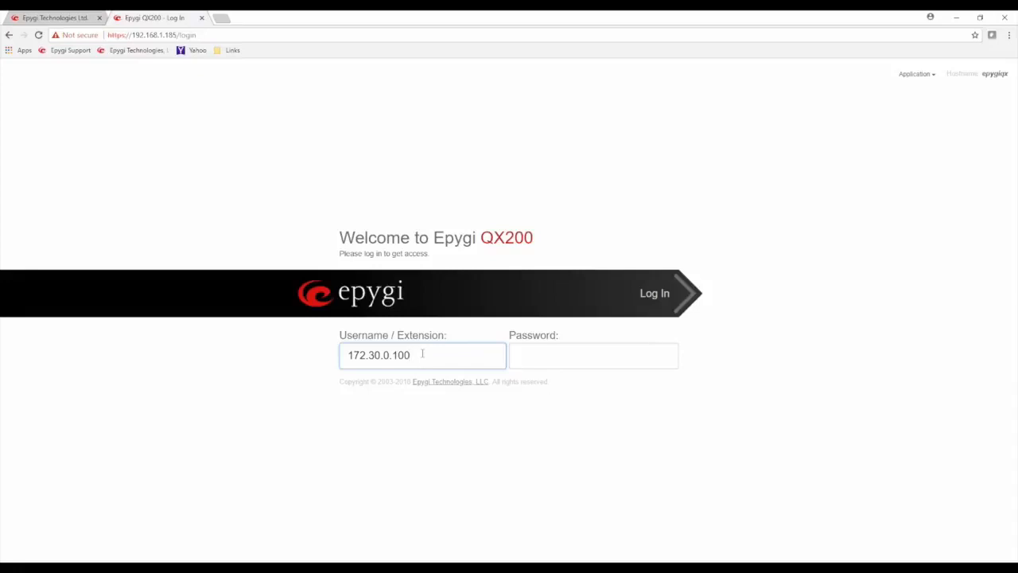
left_click_drag(412, 354, 394, 355)
key("BackSpace")
key("ctrl+a")
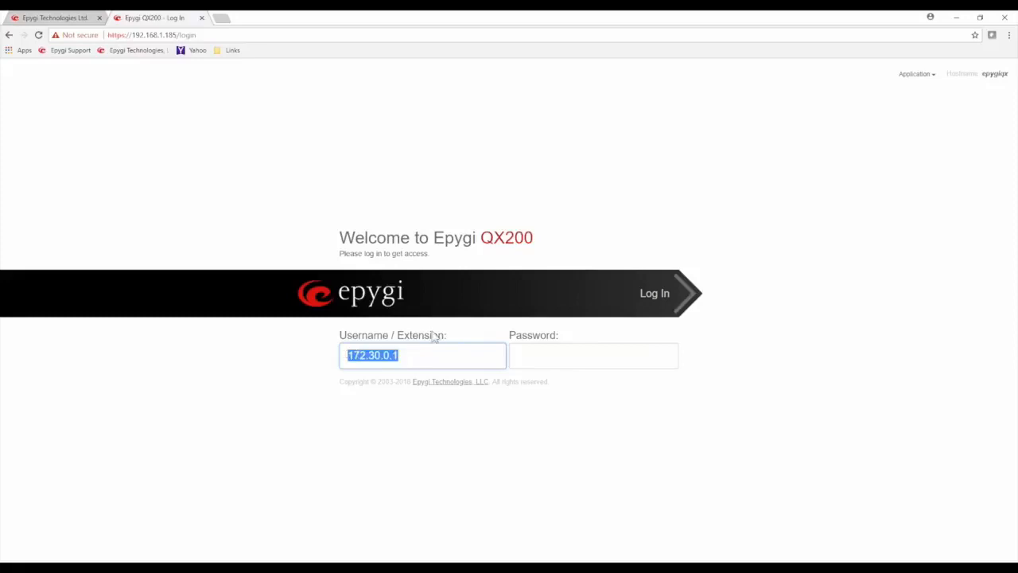
type("130")
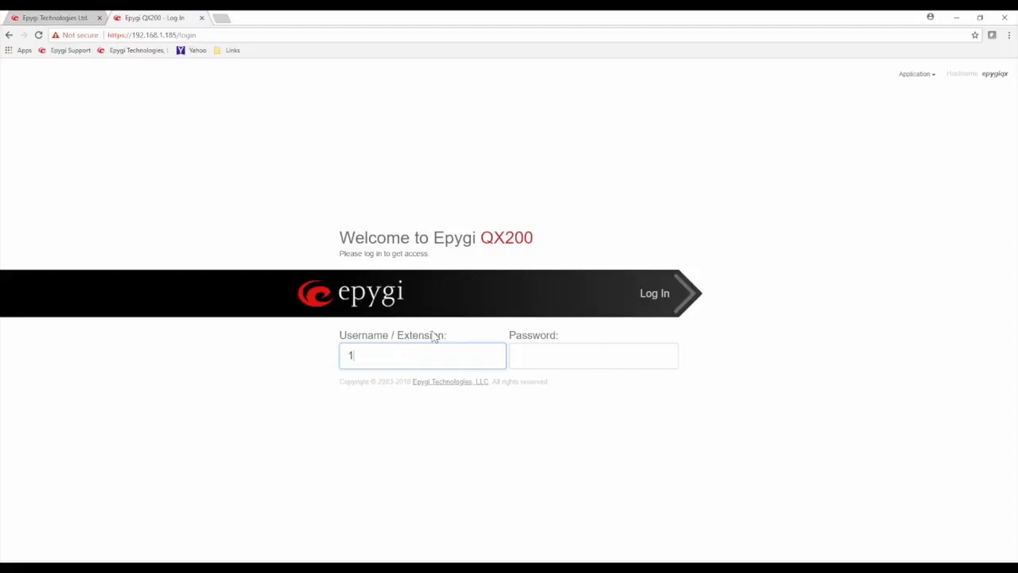
key("BackSpace")
key("BackSpace")
type("03")
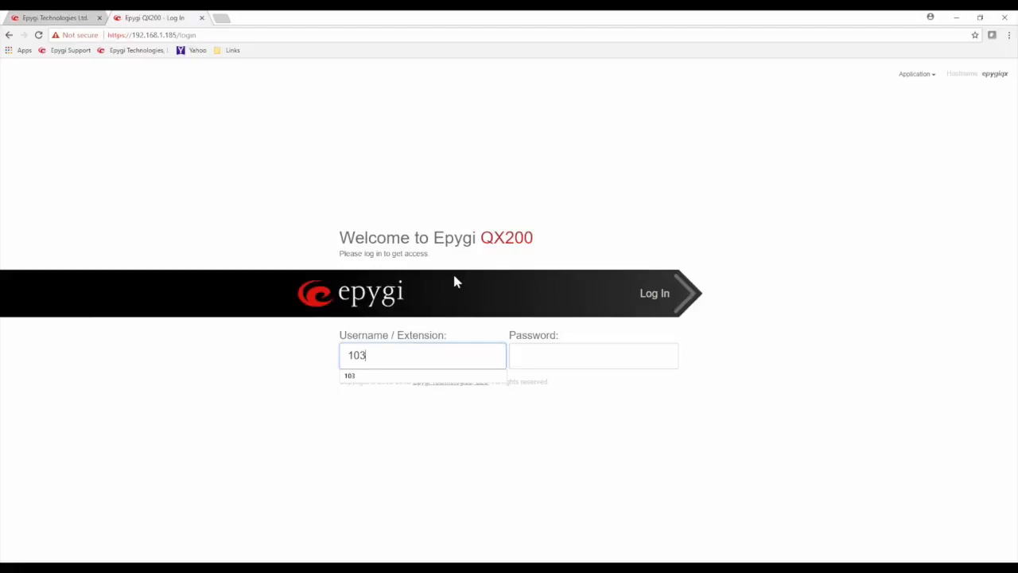
double_click(420, 337)
left_click(526, 351)
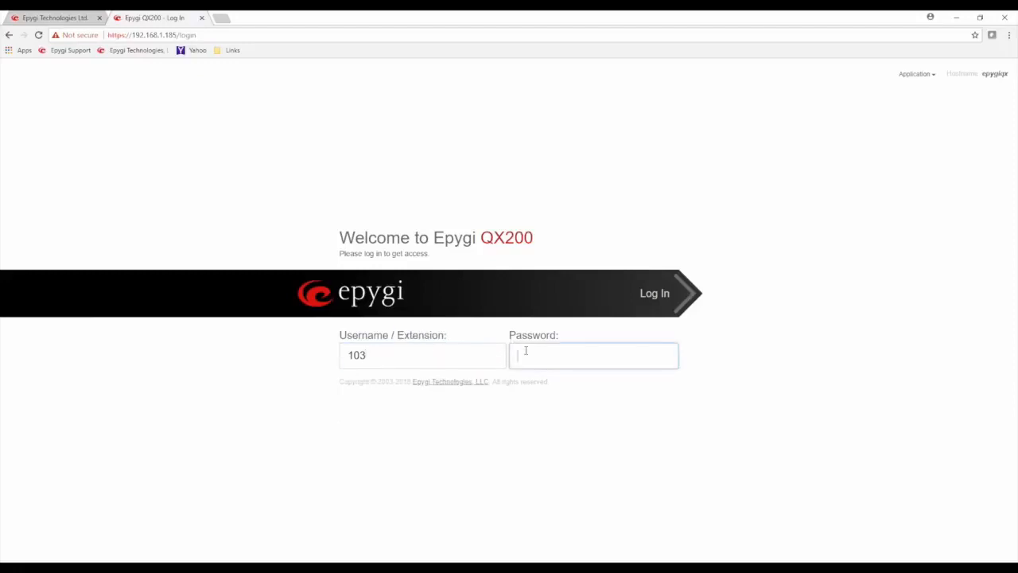
type("103")
left_click(652, 295)
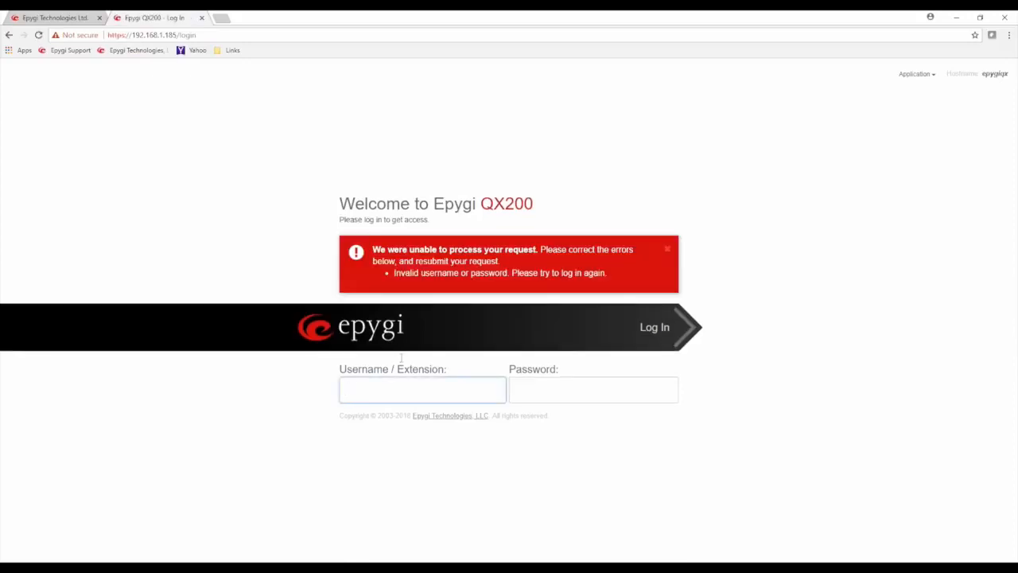
Sign in as extension 100 with its password, view its 12-message voice mailbox, then log out
type("100")
key("Tab")
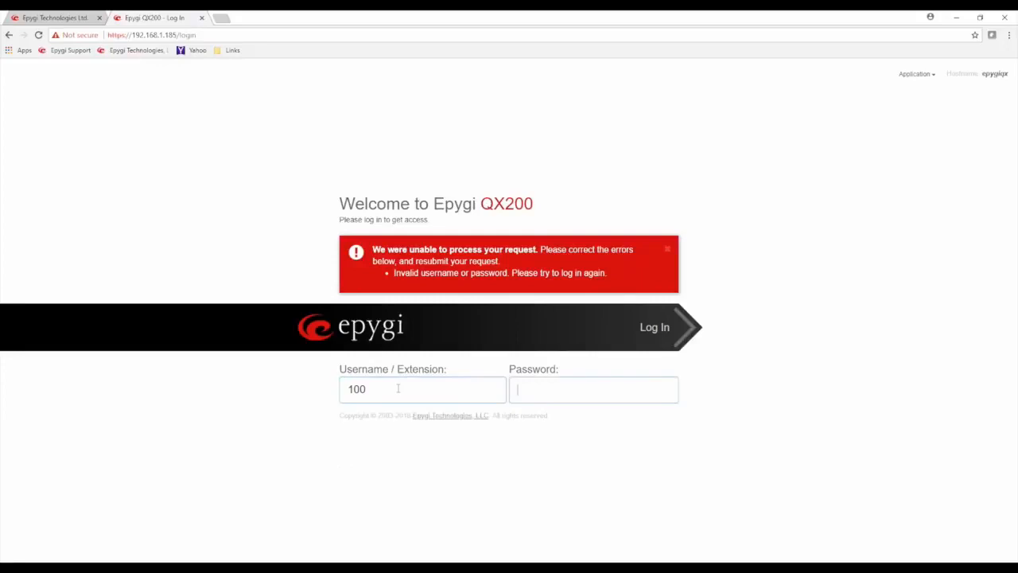
type("1234")
key("Return")
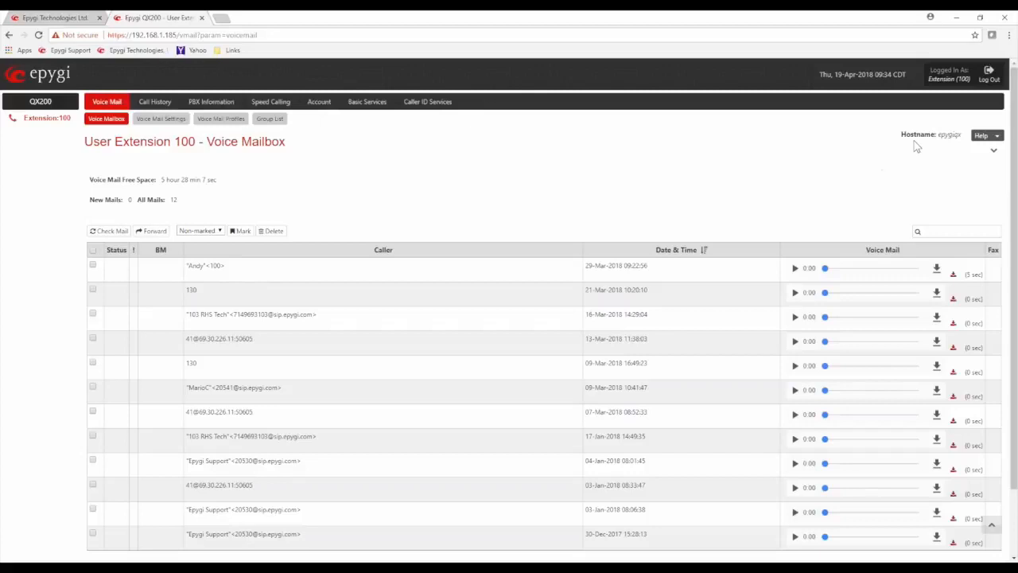
left_click(988, 75)
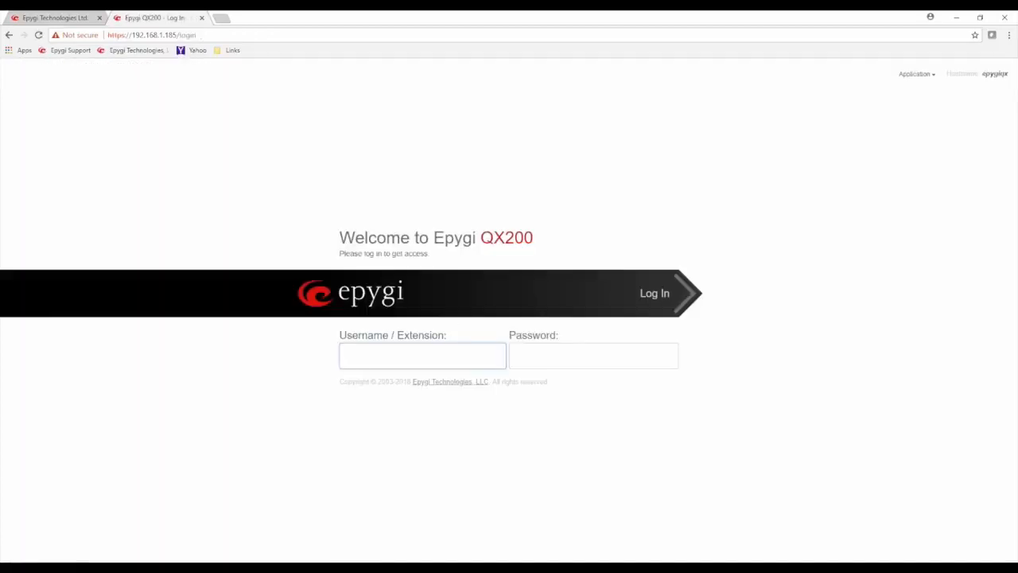
Enter admin as the username, correcting the accidental 'localadmin' entry
double_click(409, 335)
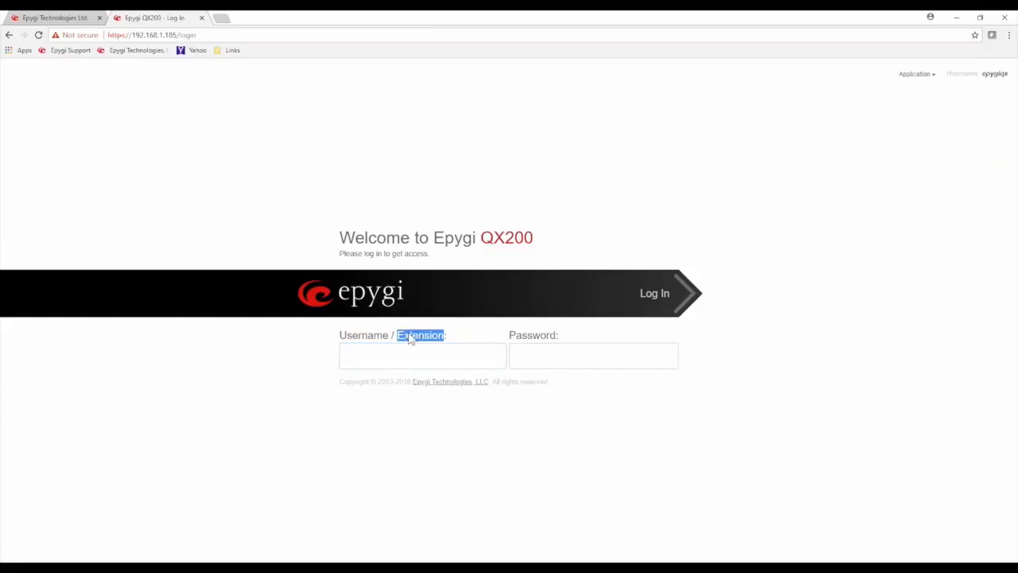
left_click(351, 352)
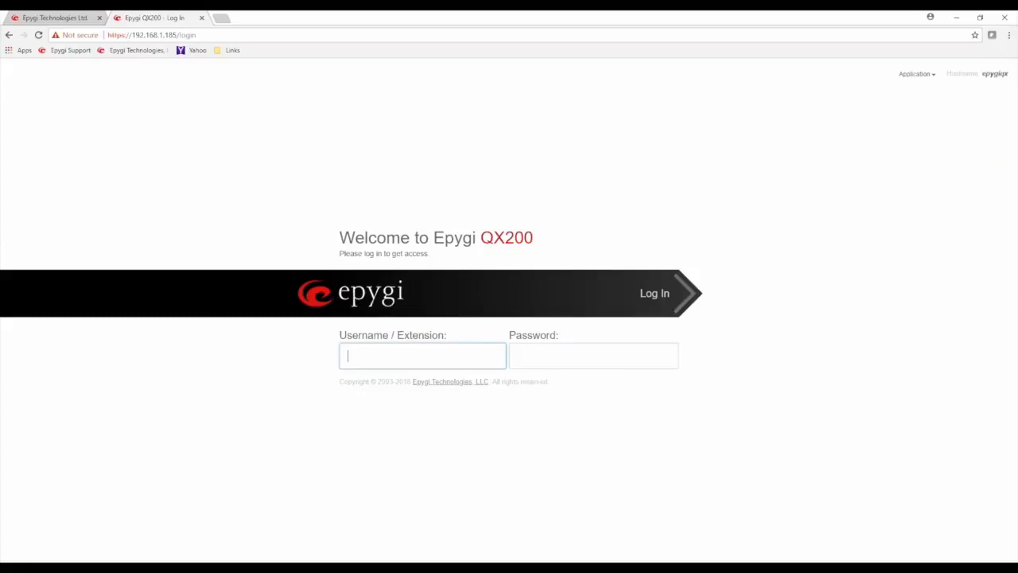
type("admin")
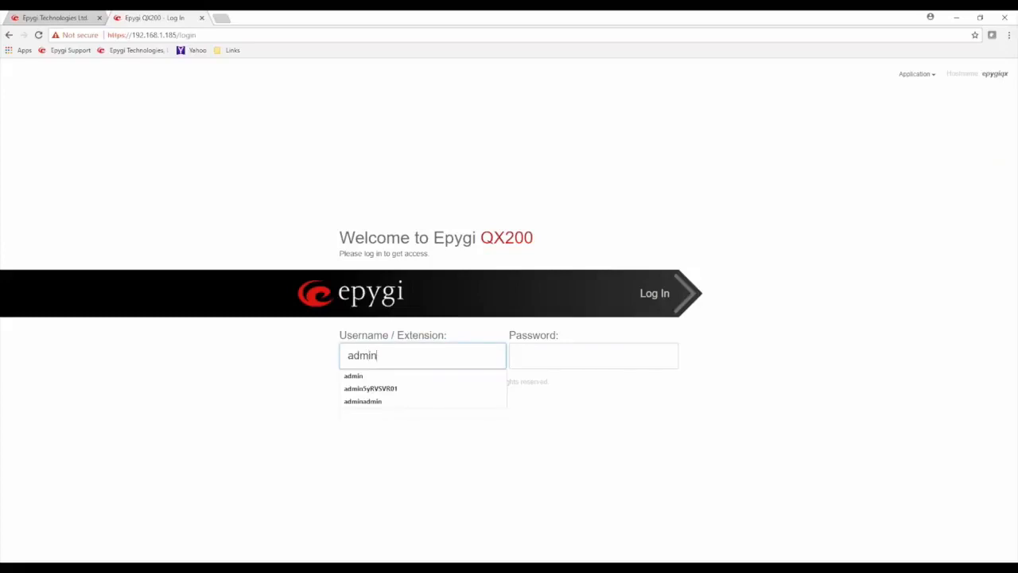
left_click(425, 342)
left_click(357, 357)
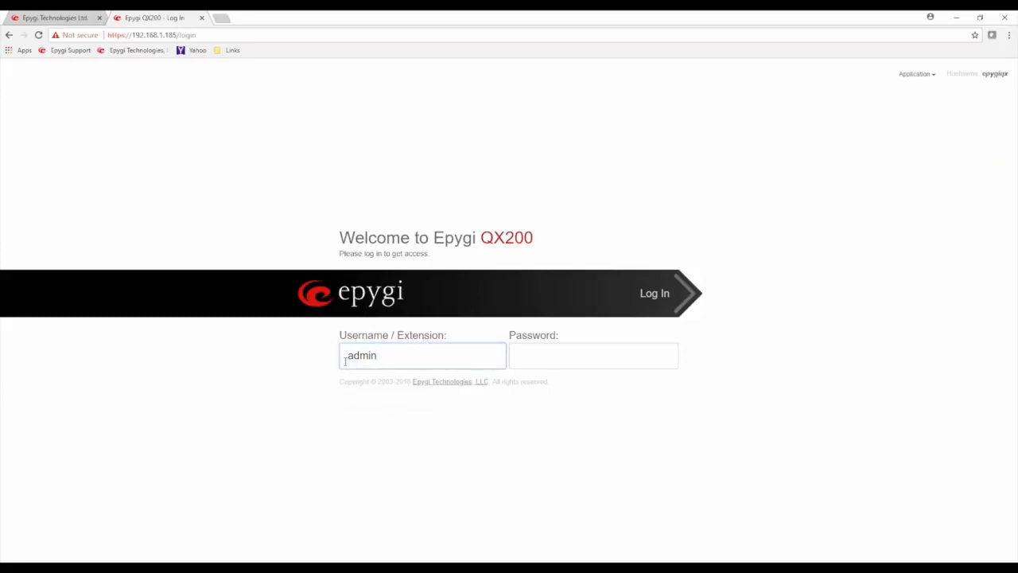
type("local")
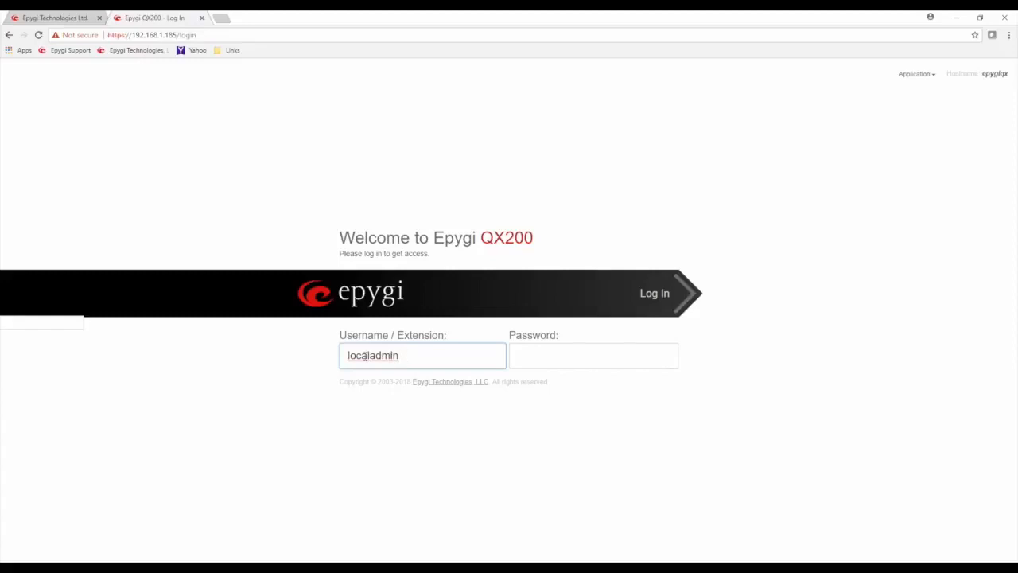
left_click(370, 356)
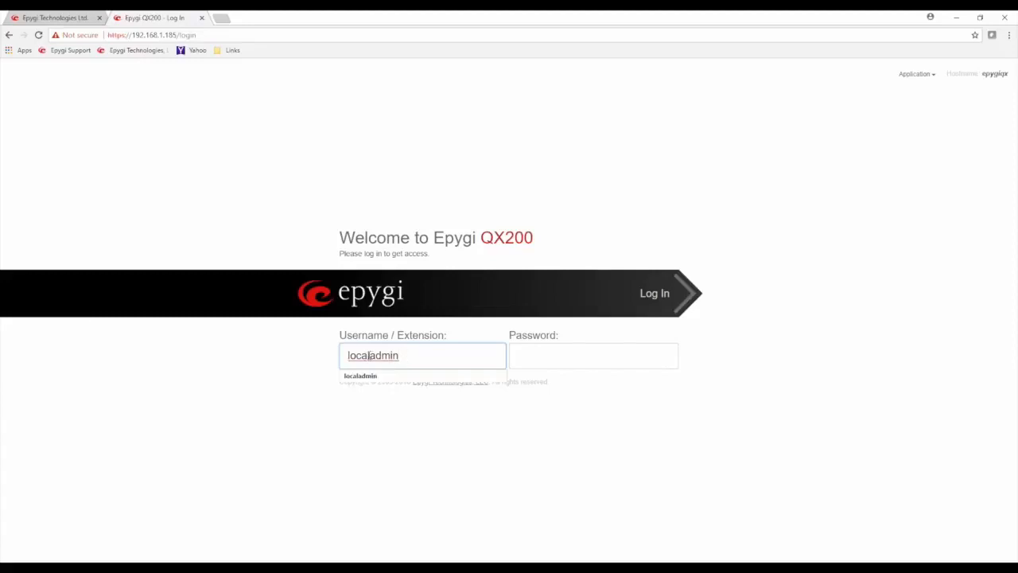
left_click_drag(368, 355, 334, 363)
key("BackSpace")
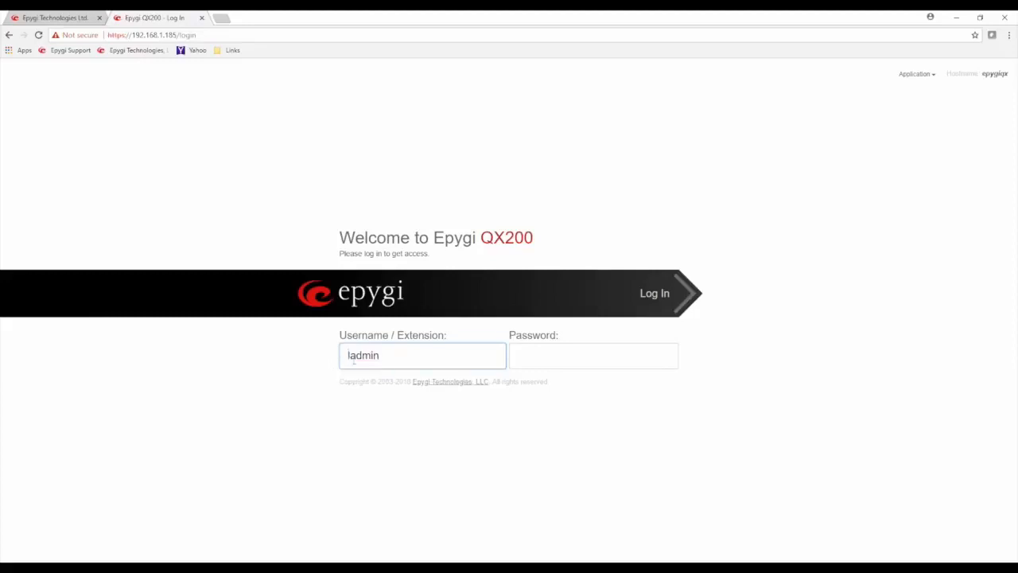
key("Delete")
Enter the administrator password and sign in to the management dashboard
left_click(590, 356)
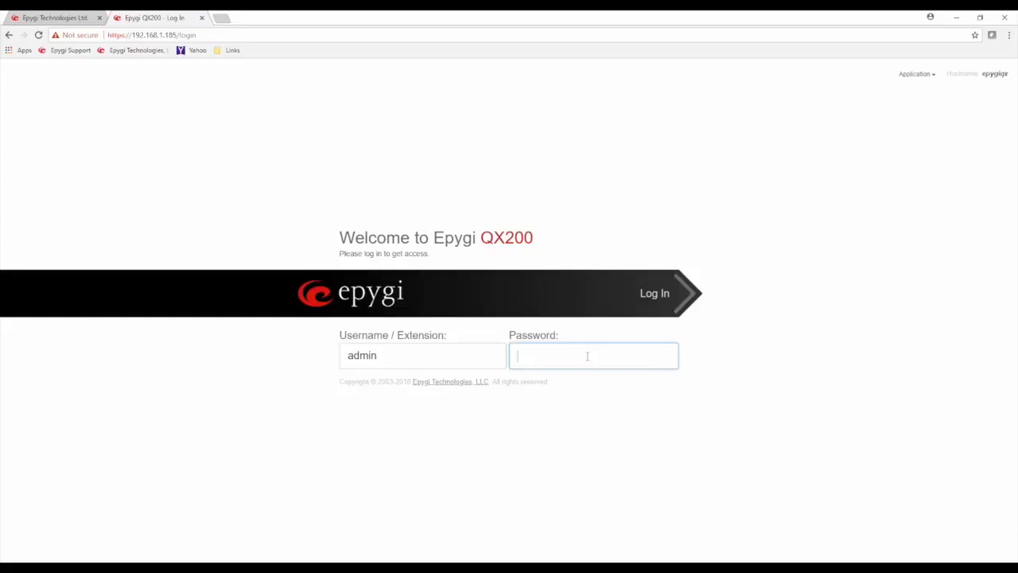
type("••••••")
key("Return")
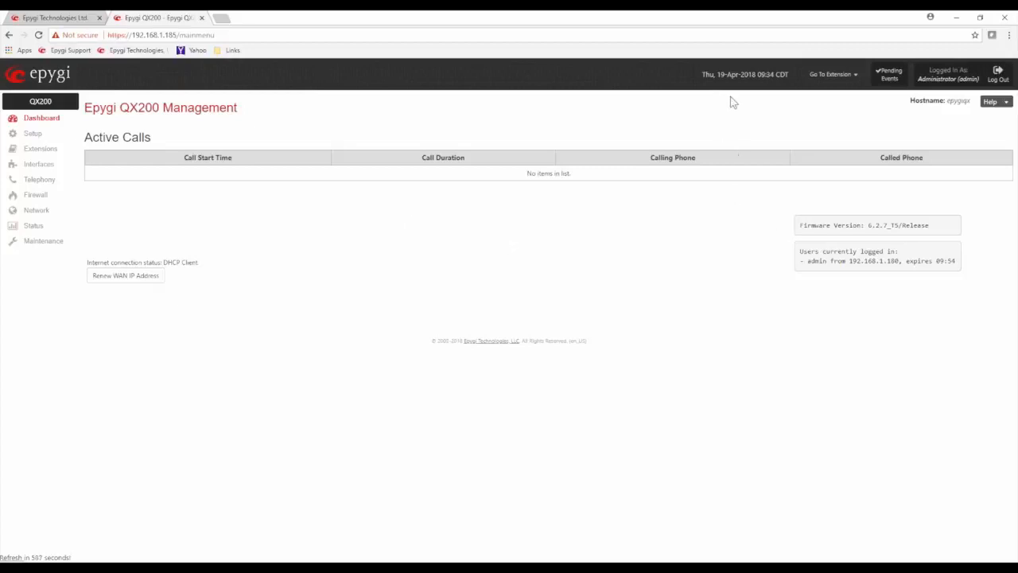
Check the Go To Extension list, then open Help > Feature Codes in a new tab
left_click(856, 80)
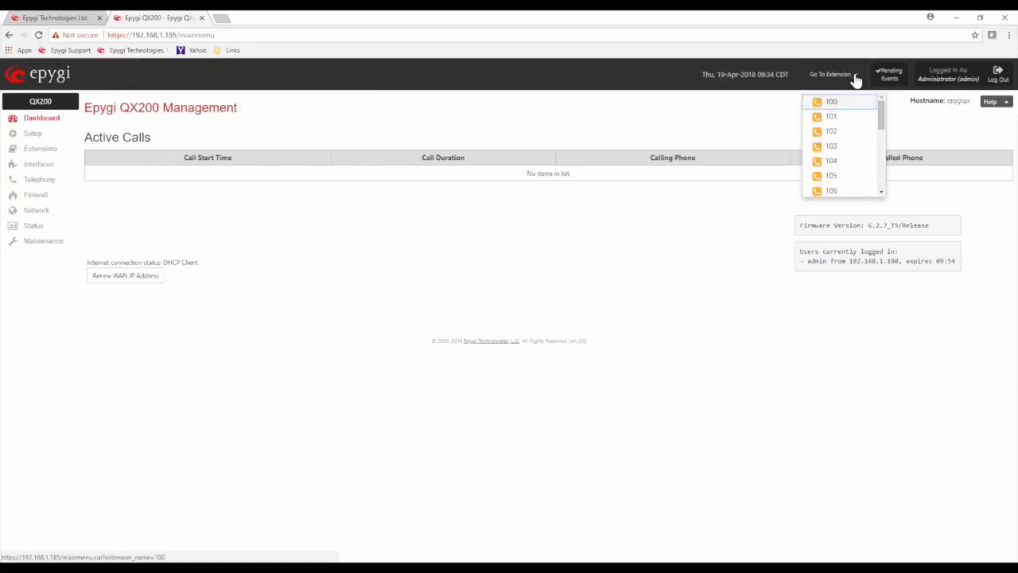
left_click(911, 128)
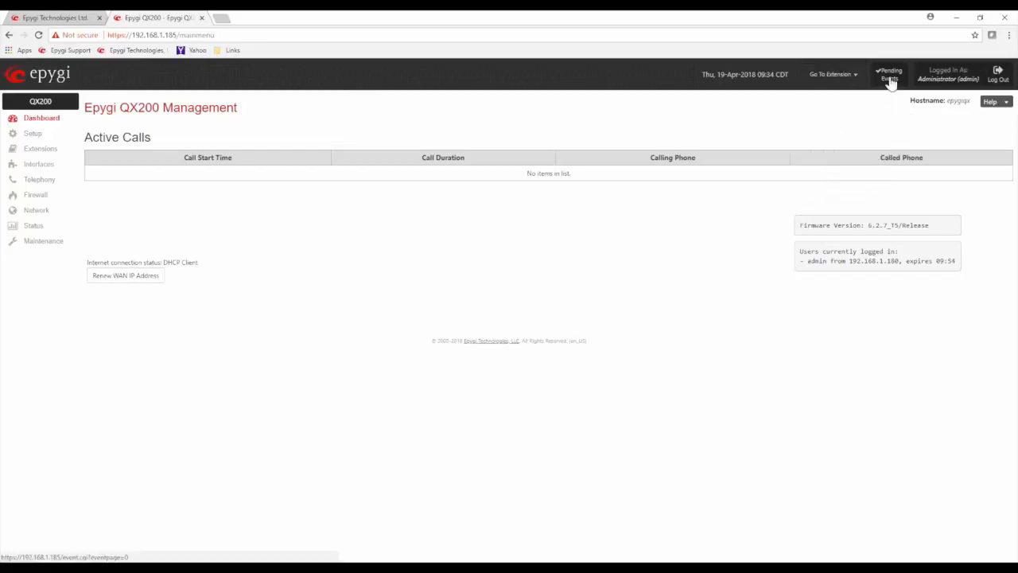
left_click_drag(958, 79, 977, 78)
left_click(869, 119)
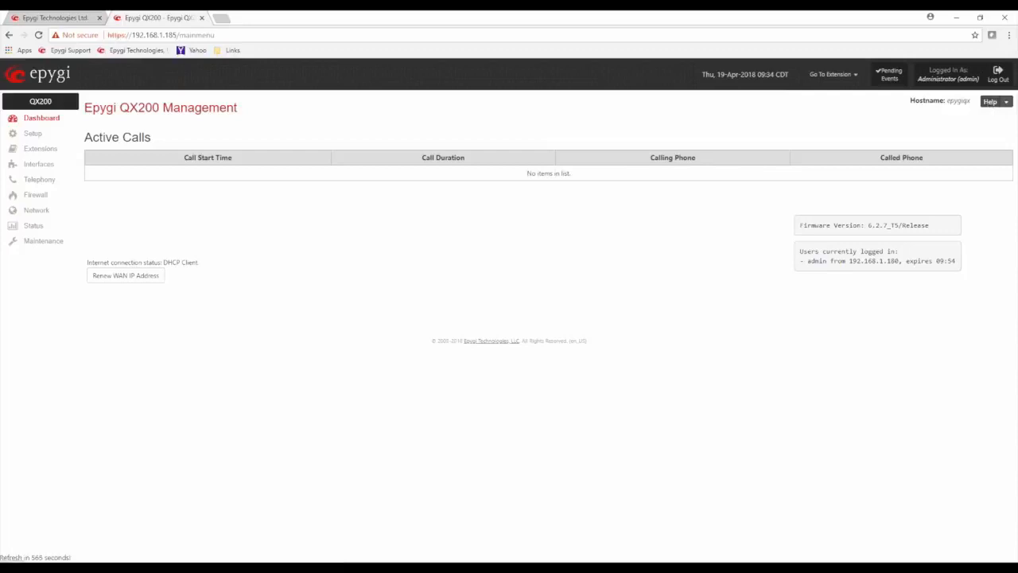
left_click(1007, 103)
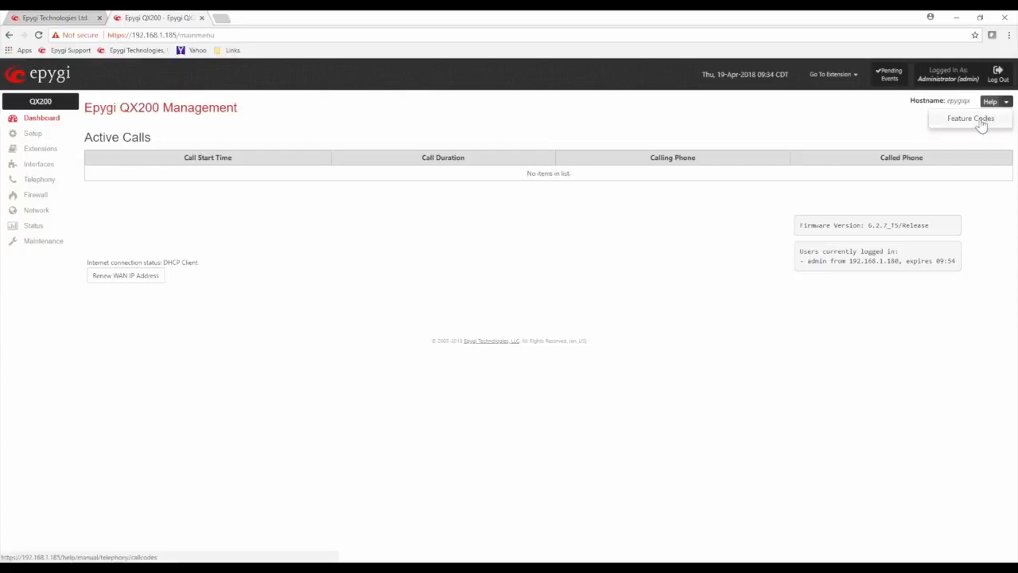
left_click(983, 125)
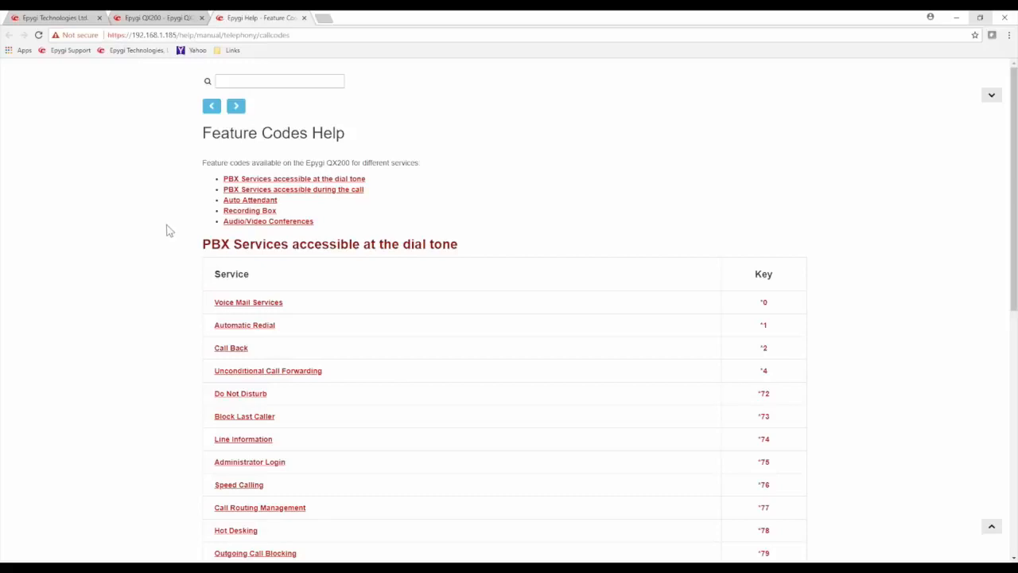
Scroll through the dial-tone feature codes, then open the Auto Attendant feature codes help
scroll(167, 231, "down", 1)
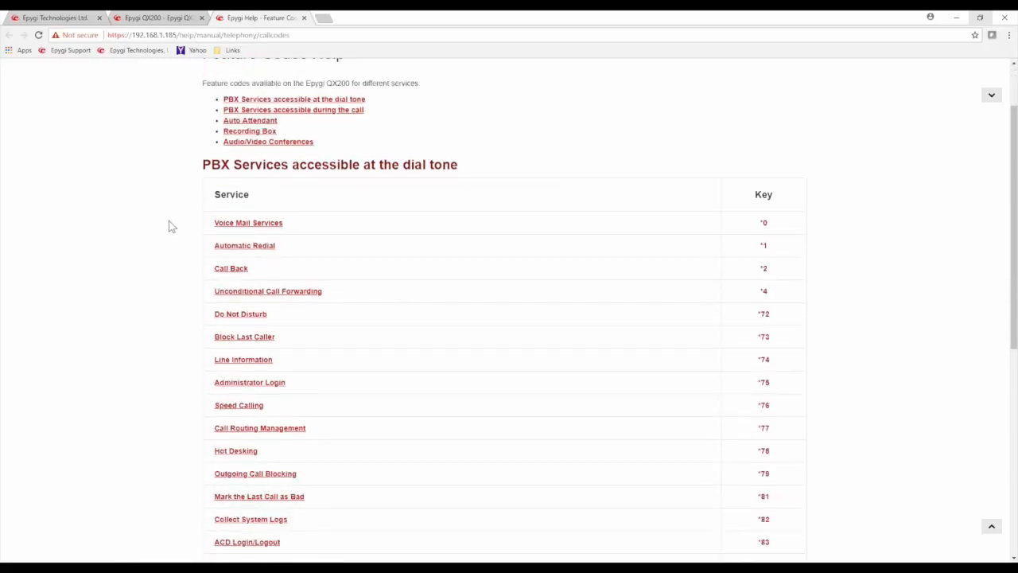
scroll(168, 223, "down", 1)
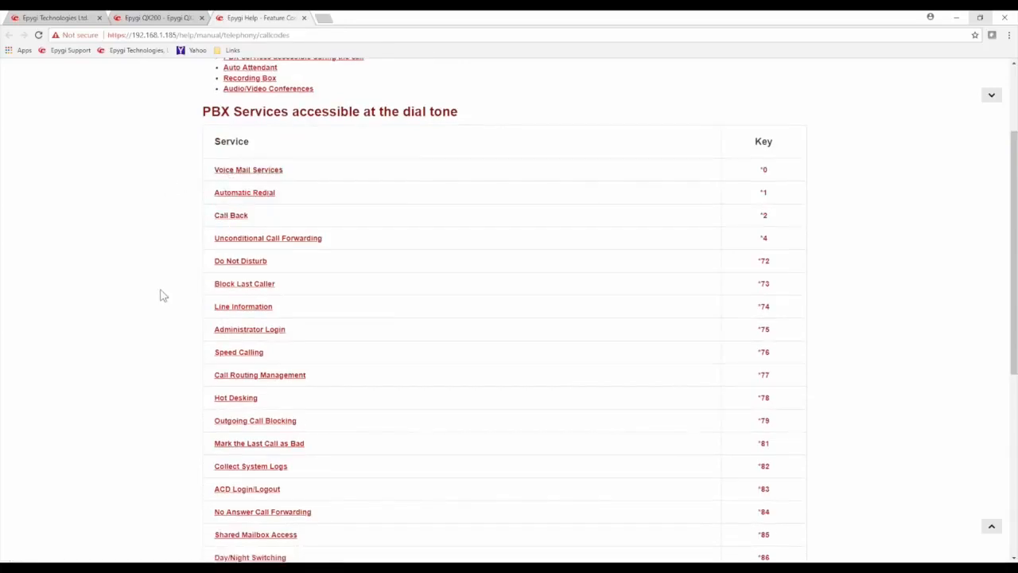
scroll(162, 296, "up", 3)
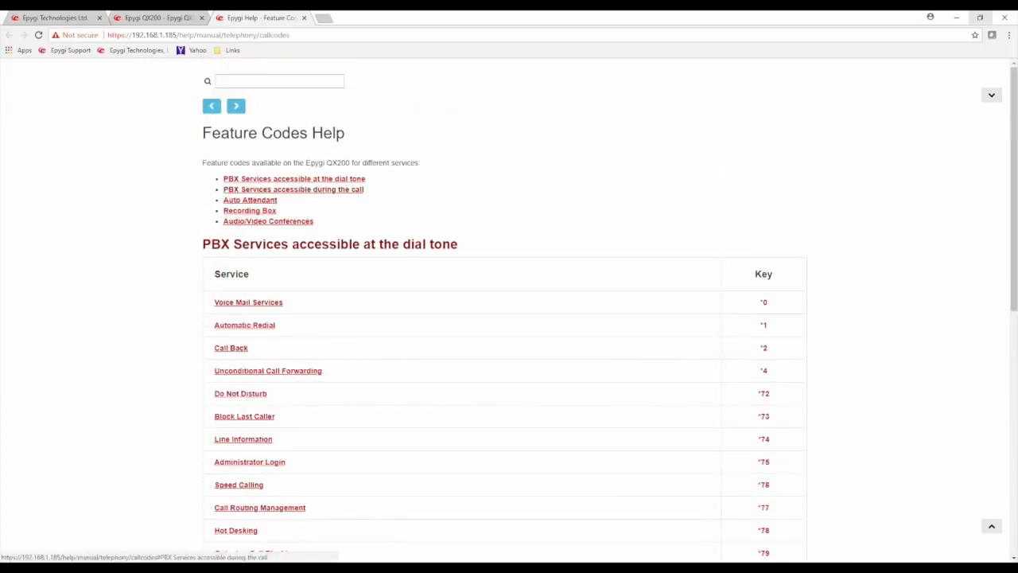
left_click(235, 201)
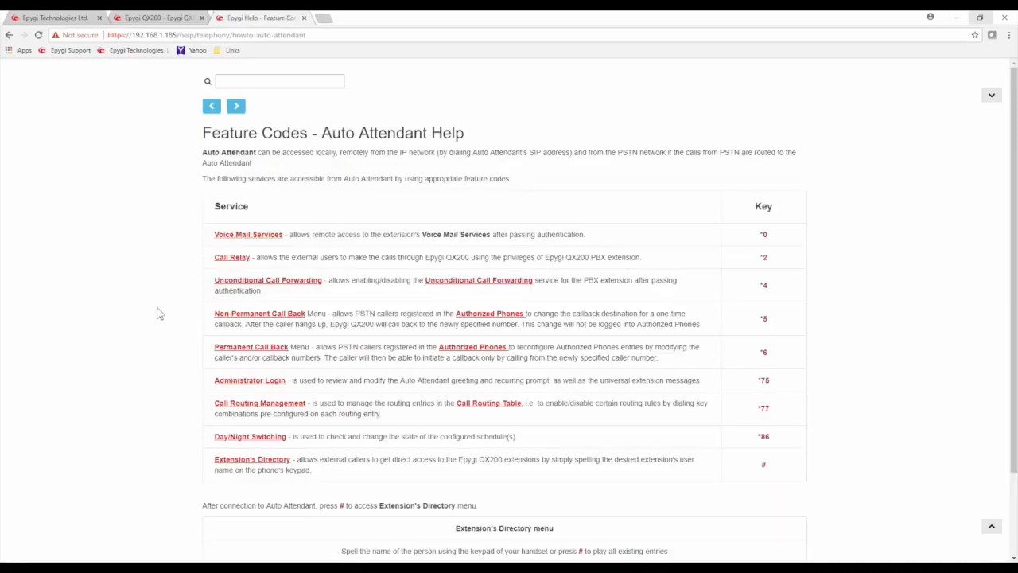
Back on the dashboard, check firmware version 6.2.7_T5/Release and the logged-in users
left_click(178, 19)
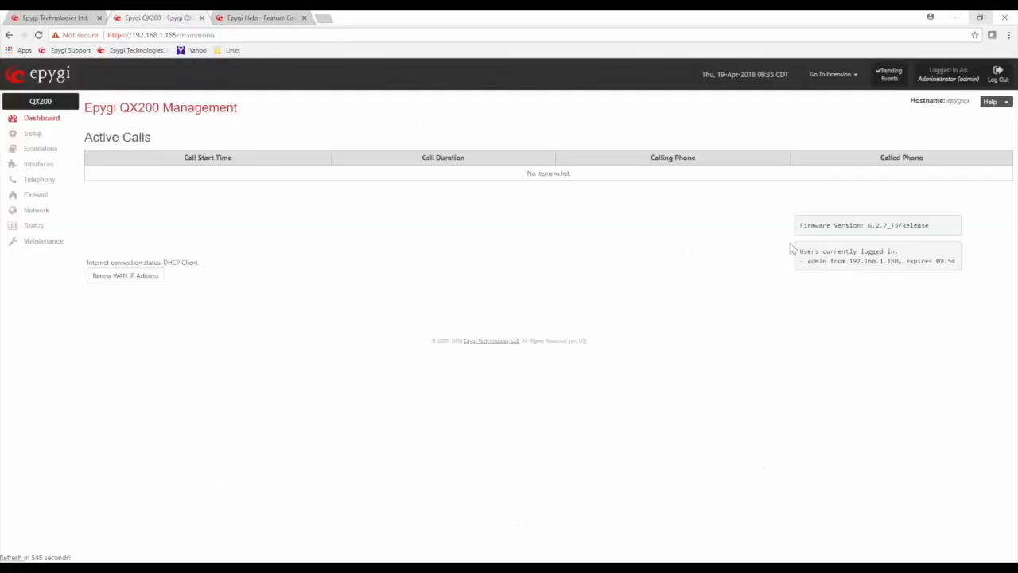
left_click_drag(807, 225, 923, 226)
left_click(884, 225)
left_click_drag(801, 252, 919, 264)
left_click(596, 257)
left_click(35, 135)
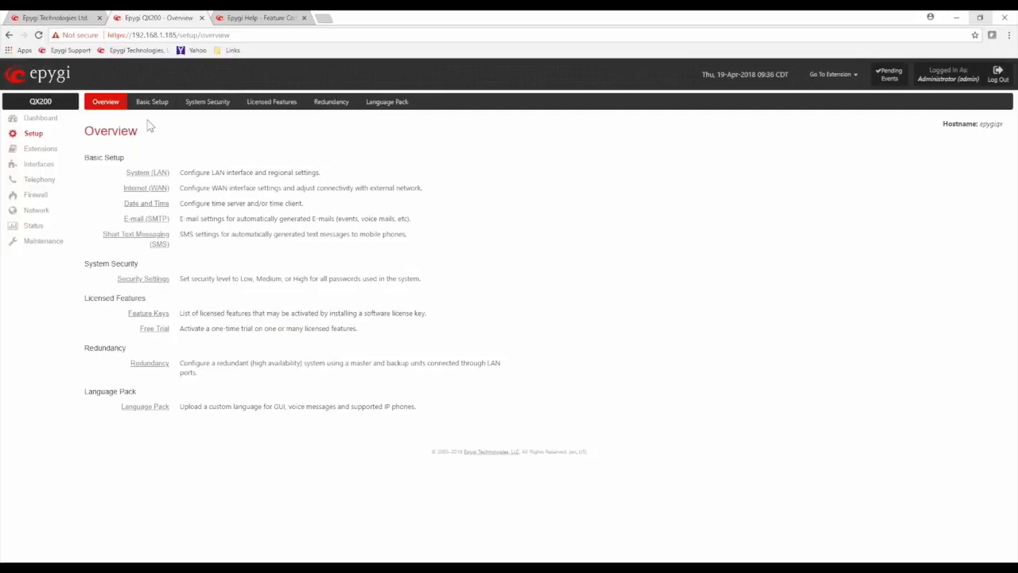
Read the Basic Setup and WAN descriptions on Setup Overview, then launch the configuration wizard
left_click(155, 106)
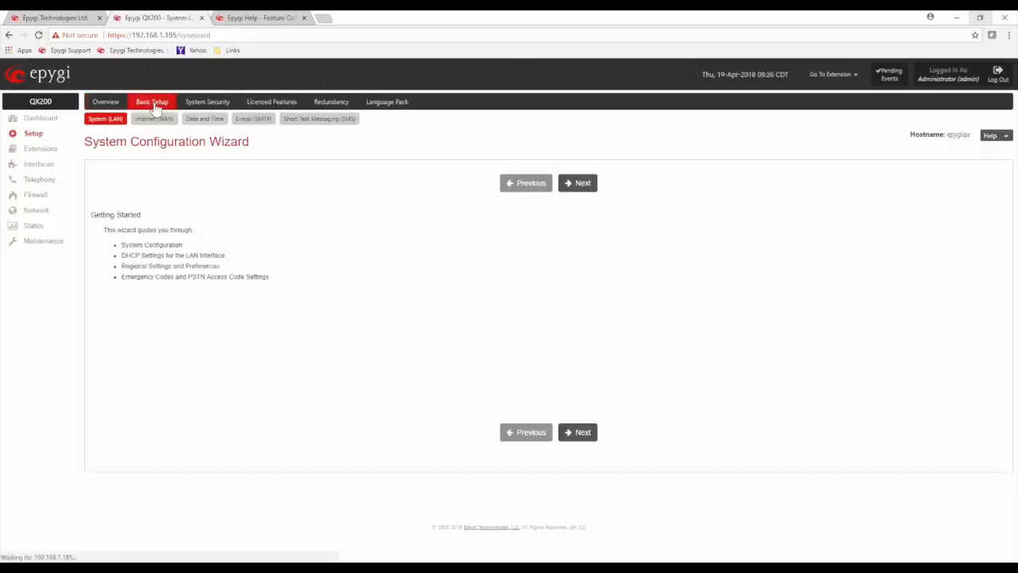
left_click(112, 107)
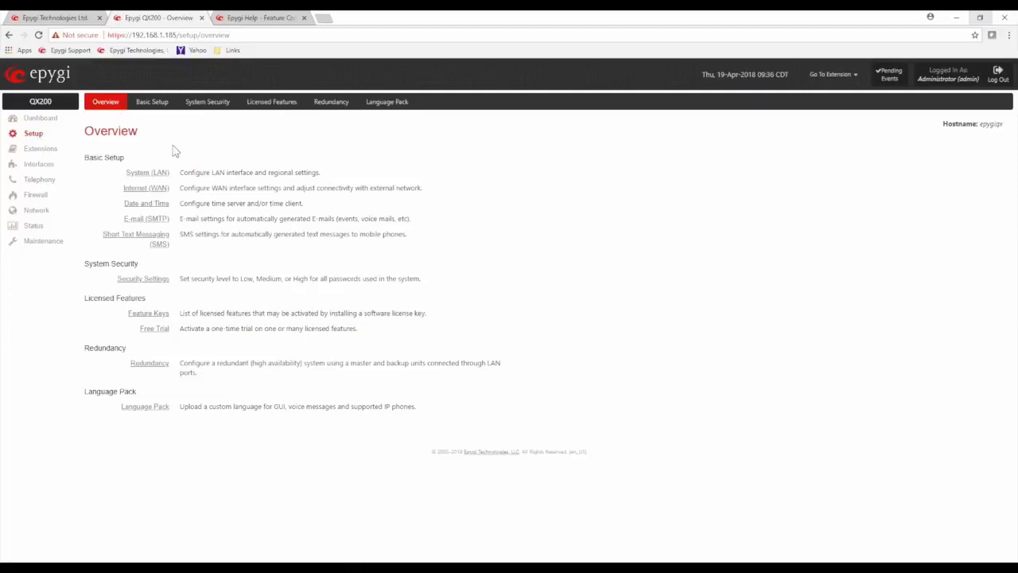
left_click_drag(89, 164, 126, 162)
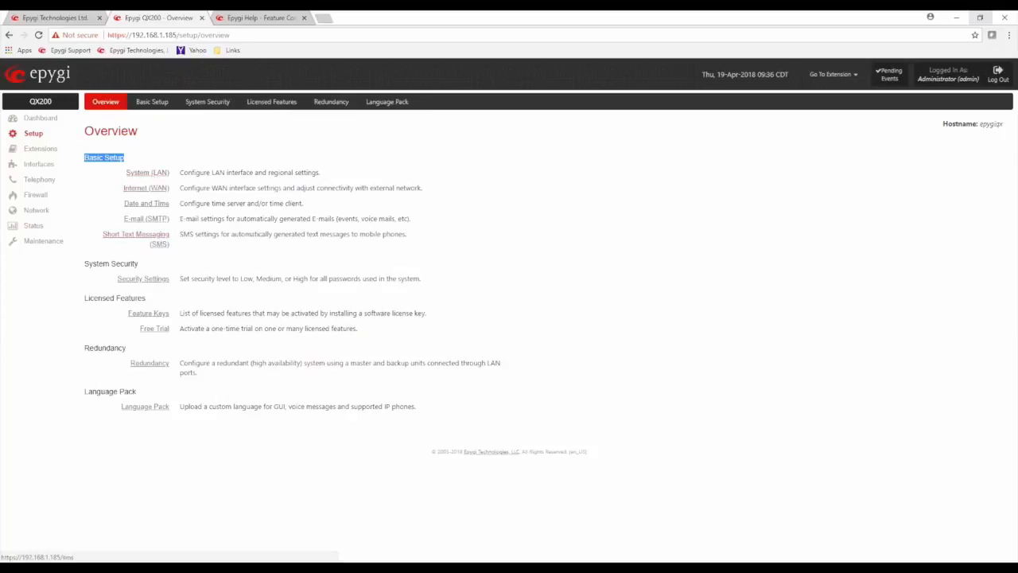
left_click(189, 187)
left_click_drag(189, 188, 359, 198)
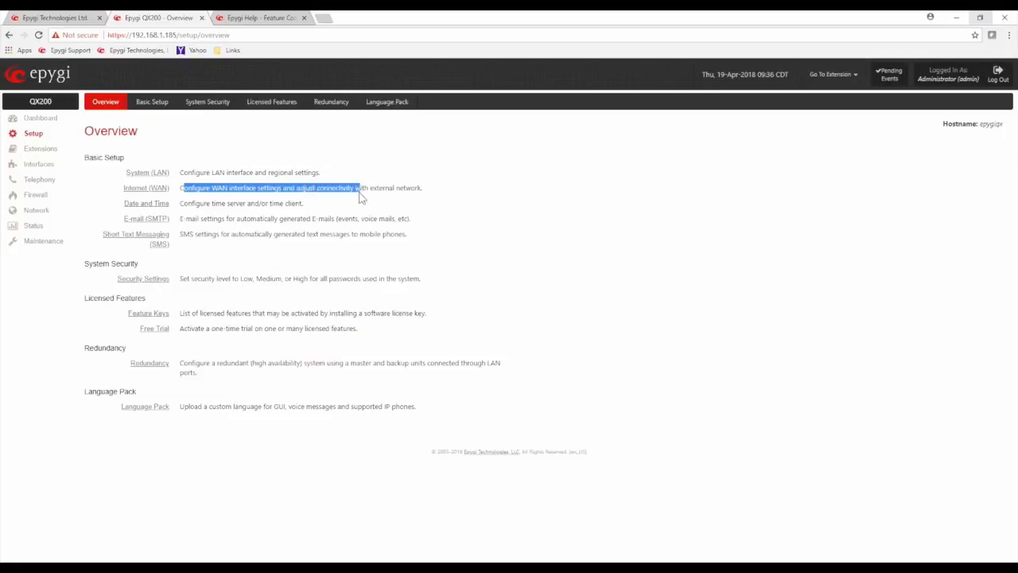
left_click(245, 218)
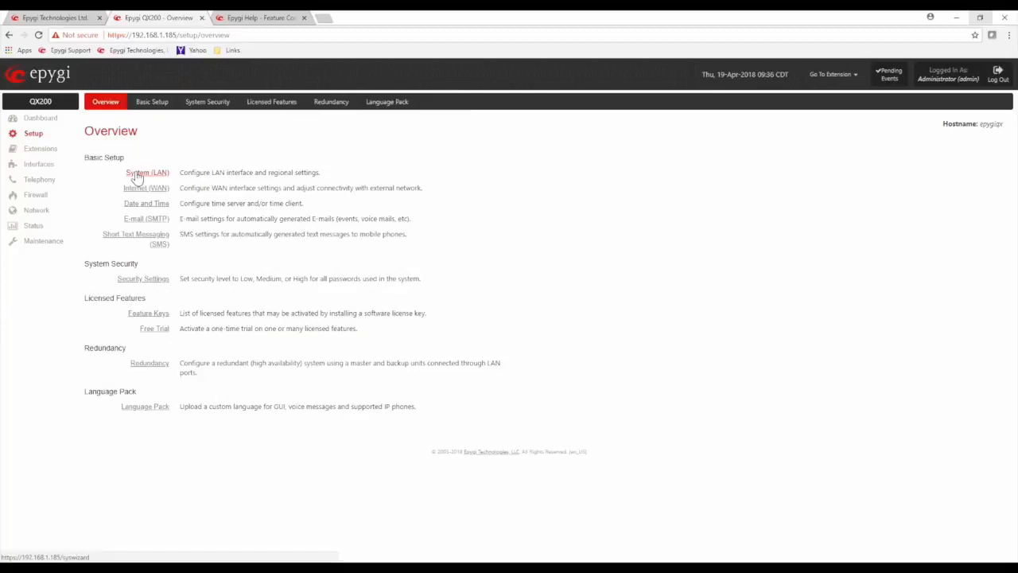
left_click(156, 106)
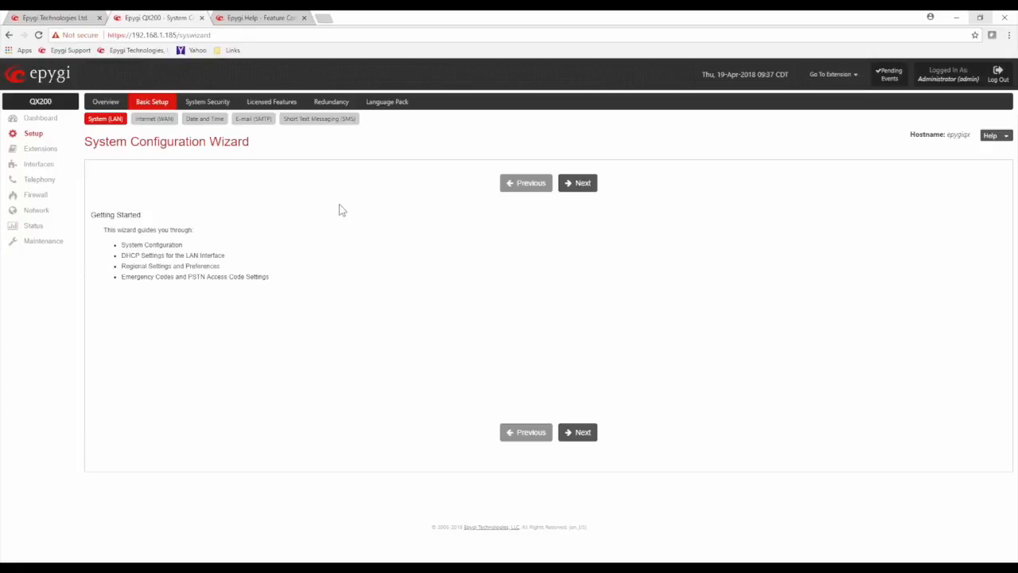
Keep hostname epygiqx, domain epygi-config.loc, IP 172.30.0.1 and mask 255.255.0.0 unchanged
left_click(580, 184)
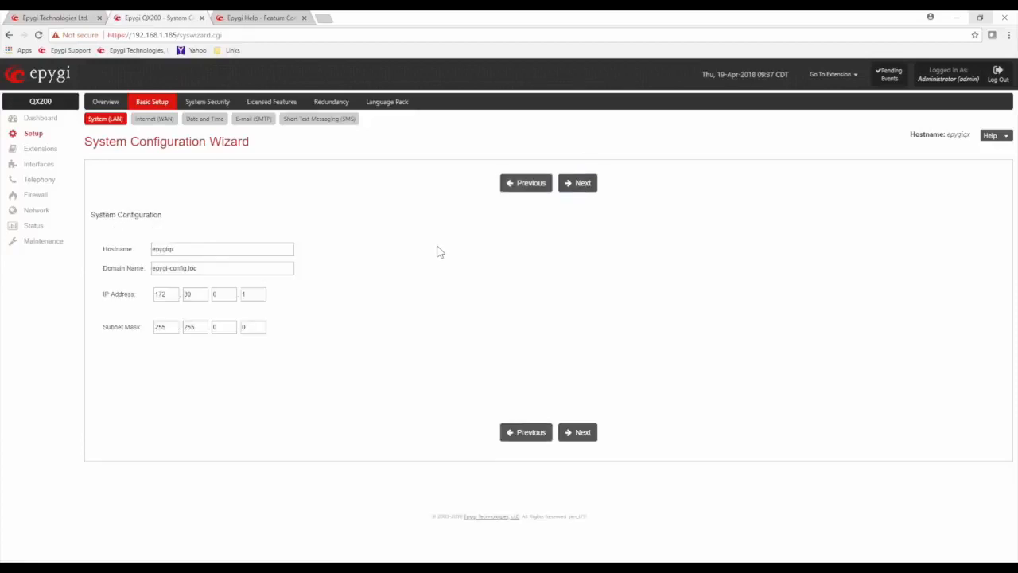
double_click(183, 249)
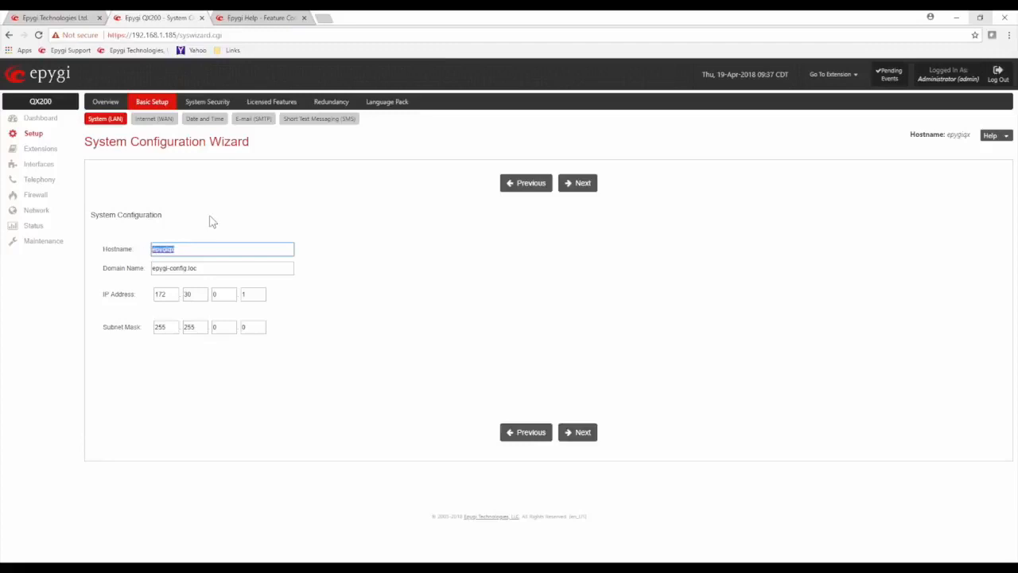
left_click(195, 249)
left_click(392, 292)
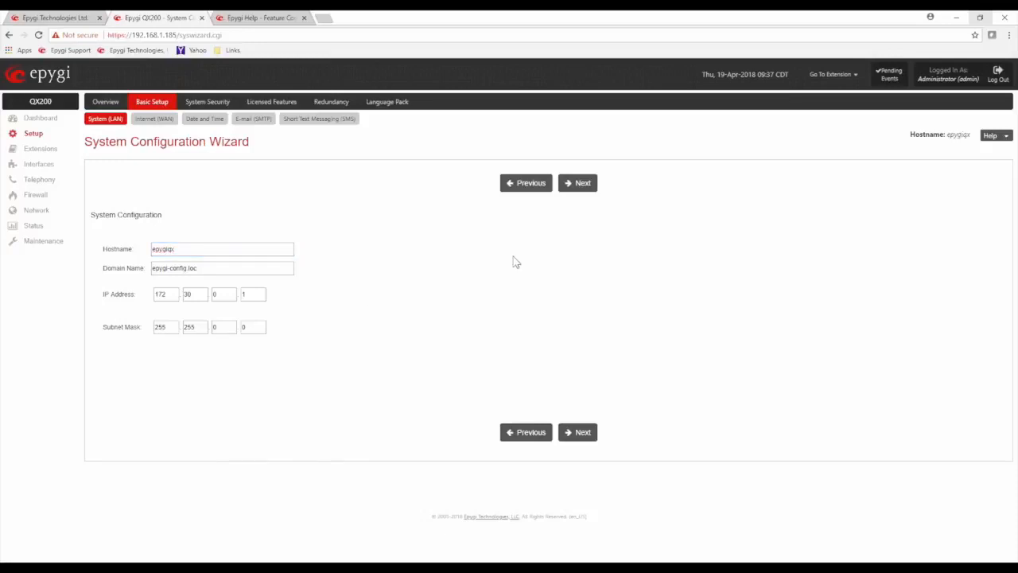
left_click(589, 190)
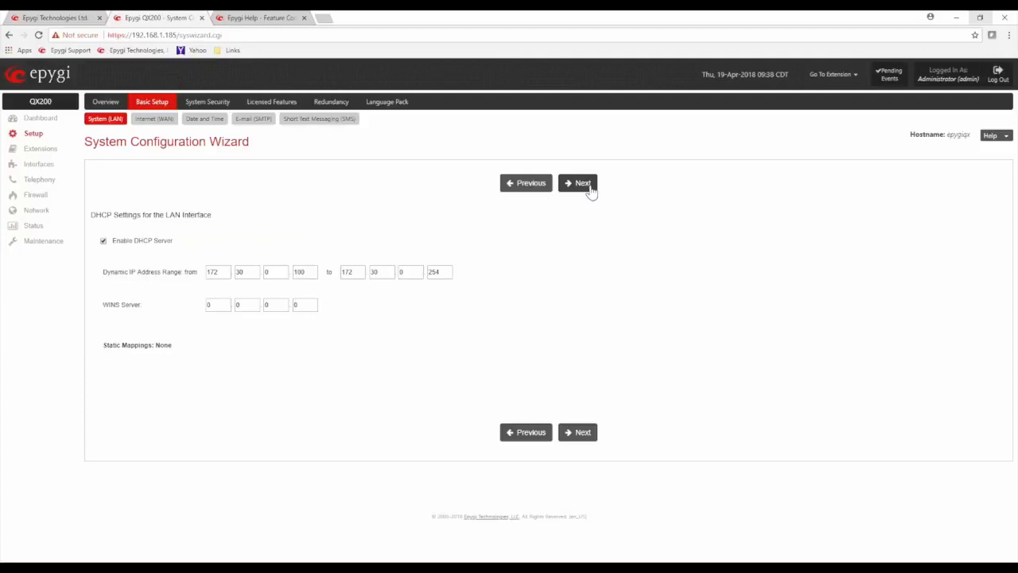
Leave DHCP (172.30.0.100–172.30.0.254) and regional settings as they are, moving on to Emergency Codes
left_click_drag(175, 243, 112, 243)
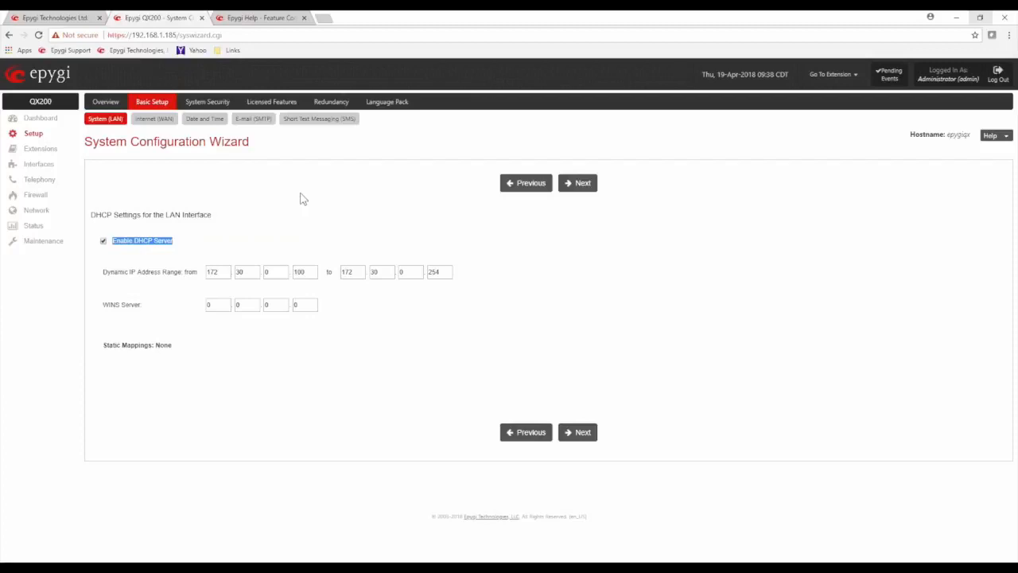
left_click(382, 217)
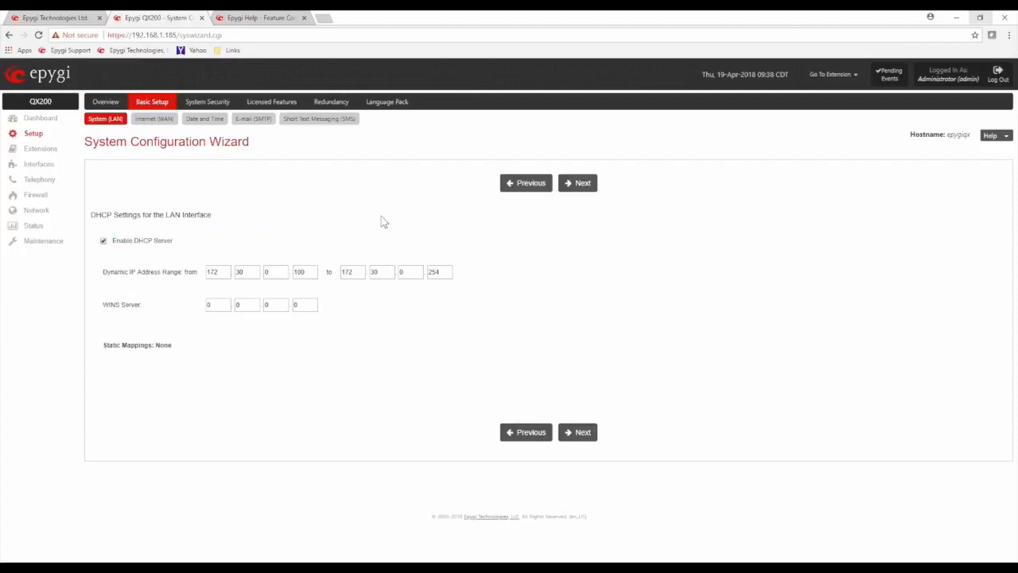
left_click(580, 187)
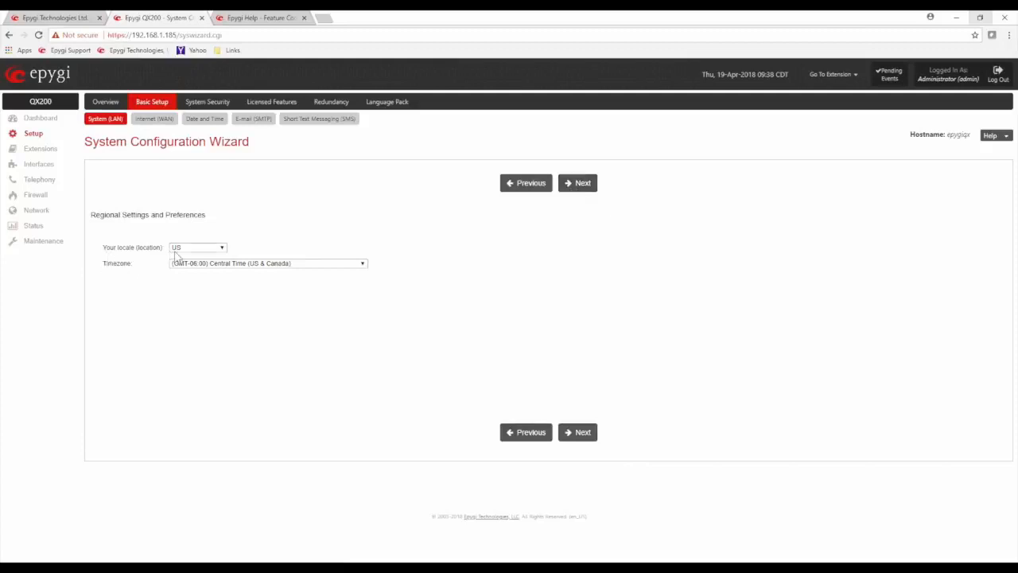
left_click(576, 191)
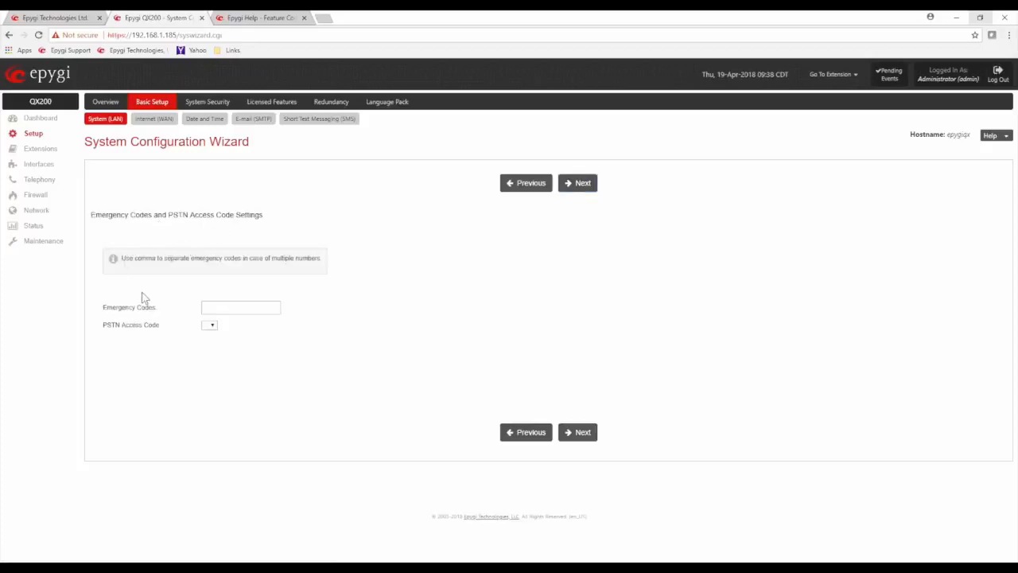
Enter 911 as an emergency code, then delete it to leave the field blank
left_click(215, 306)
type("911")
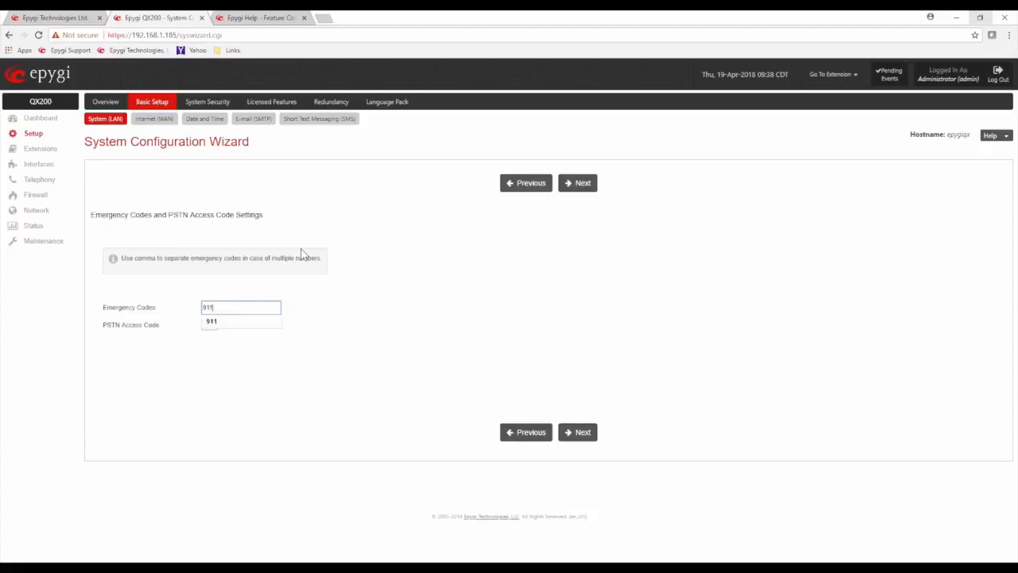
left_click(363, 294)
left_click_drag(246, 312, 157, 305)
key("BackSpace")
Keep the PSTN Access Code blank and advance to the wizard's Summary Page
left_click(209, 325)
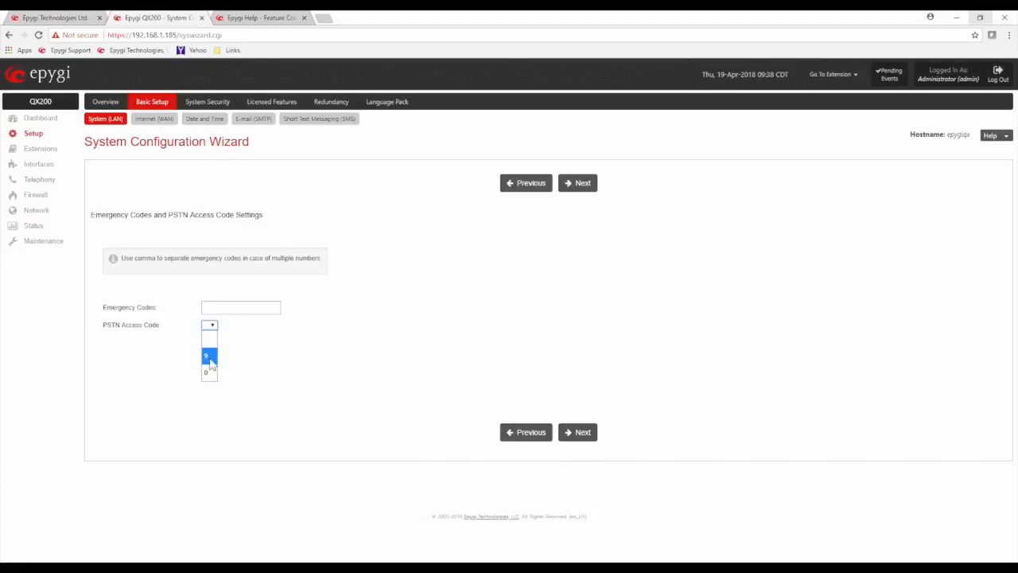
left_click(210, 338)
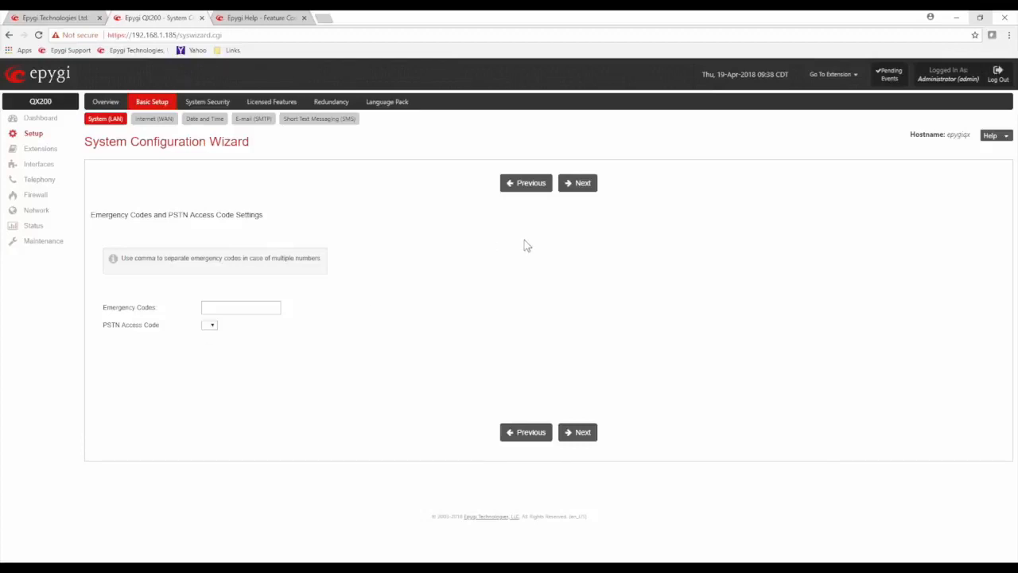
left_click(574, 189)
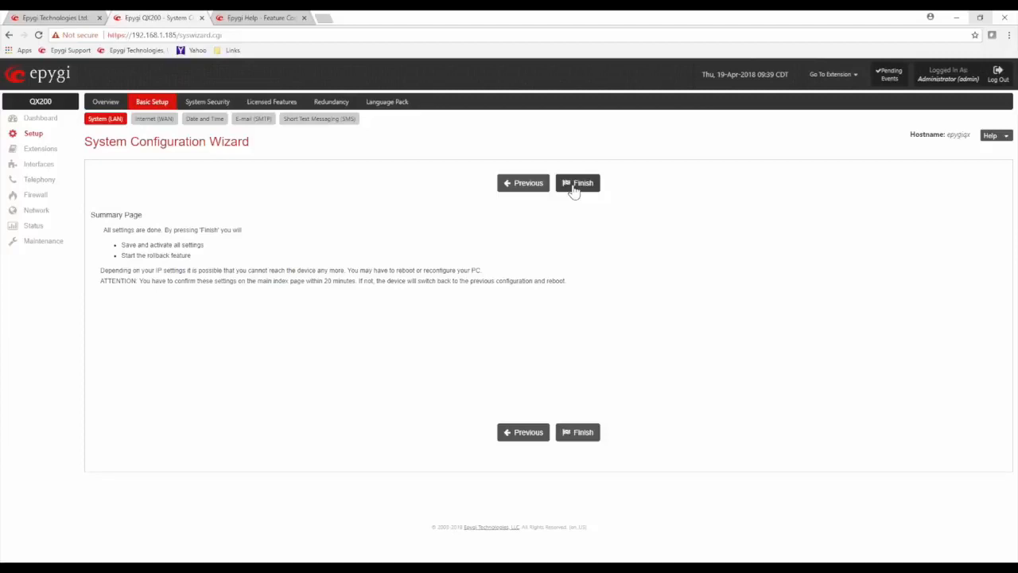
Finish the Basic Setup wizard, confirm the new settings, and return to Setup's Getting Started page
left_click(577, 185)
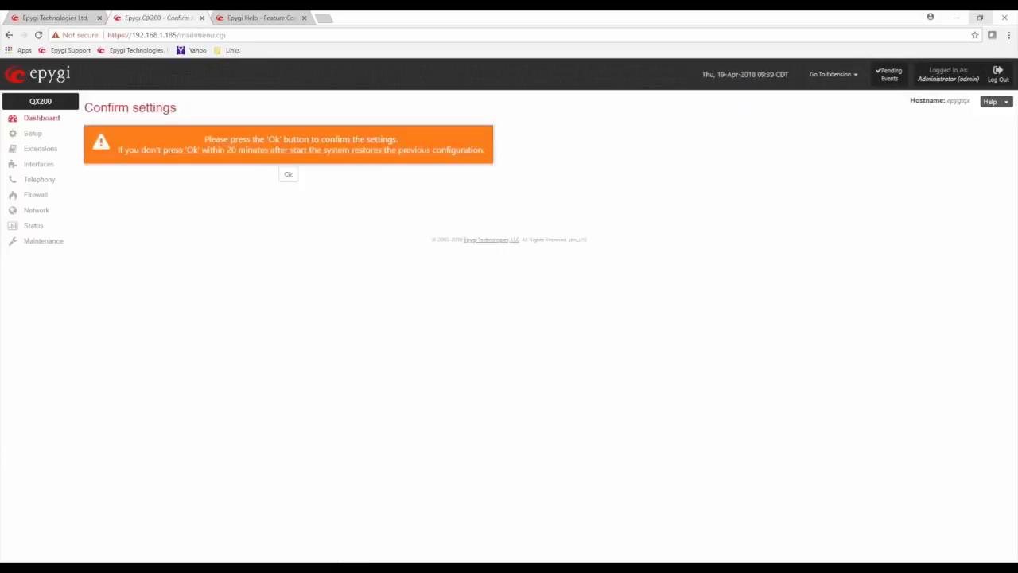
left_click_drag(254, 139, 350, 139)
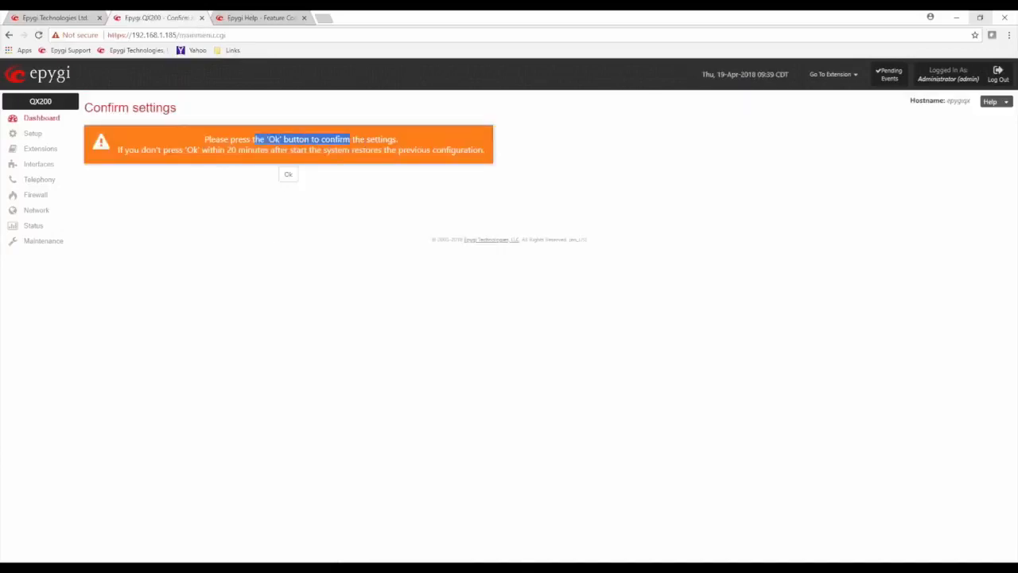
left_click(288, 177)
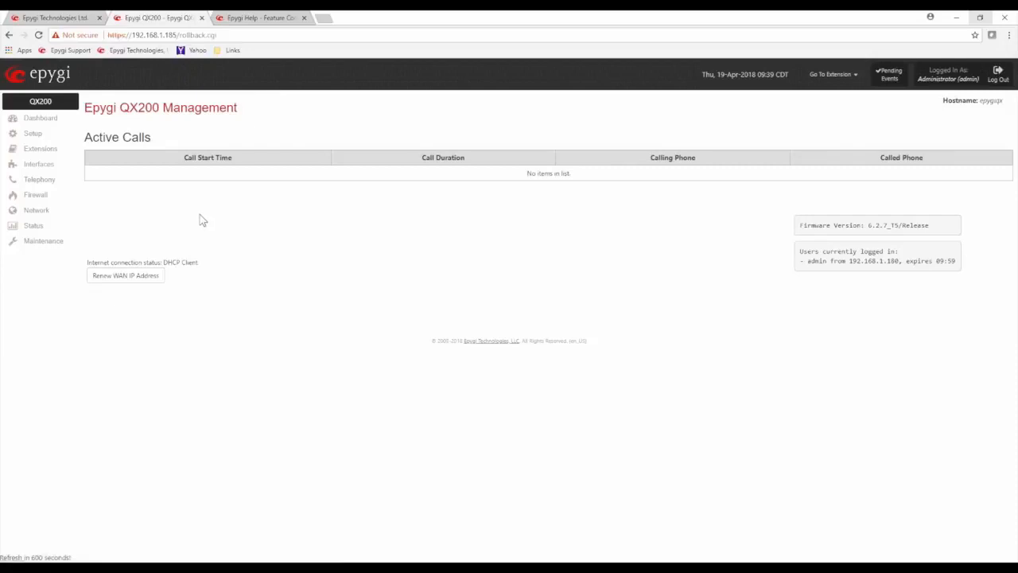
left_click(30, 132)
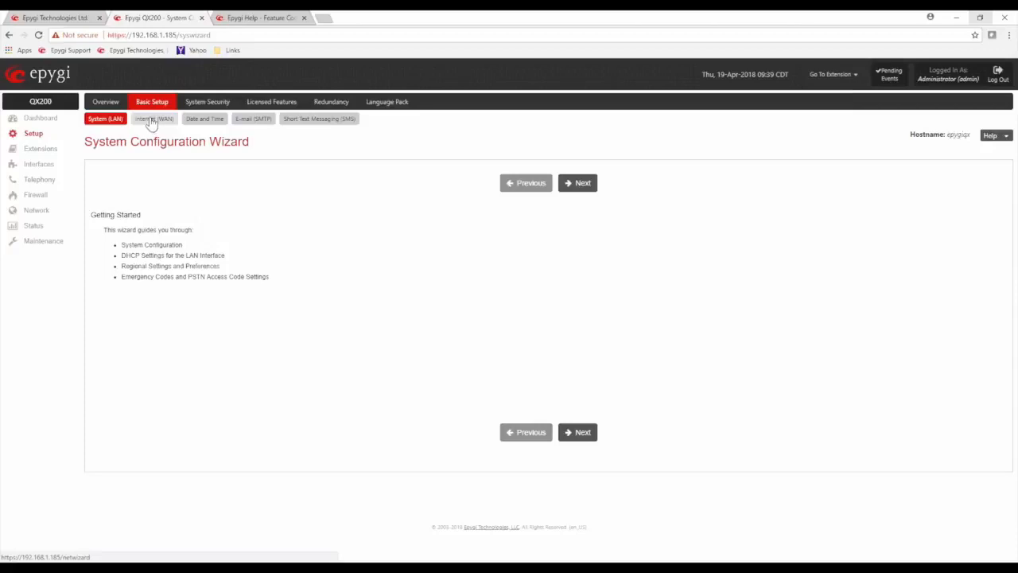
Start the Internet (WAN) wizard and keep the Ethernet uplink at 100000 kbit/s
left_click(152, 121)
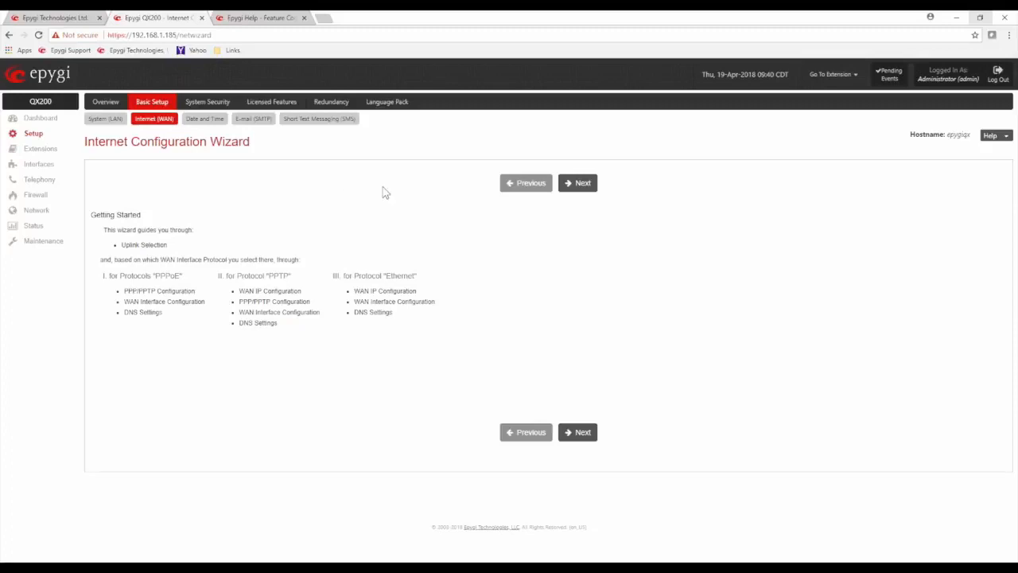
left_click(581, 184)
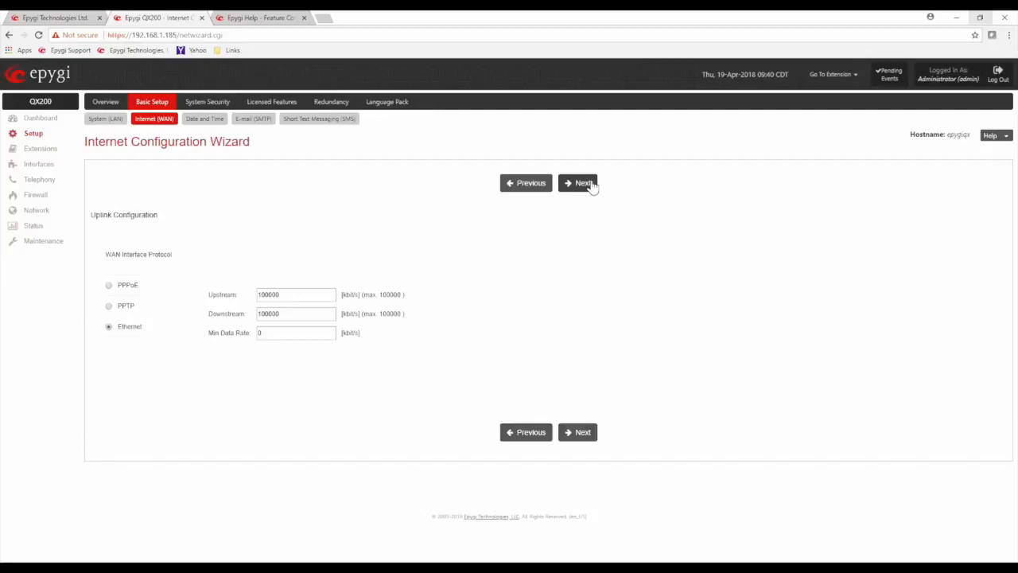
left_click(586, 184)
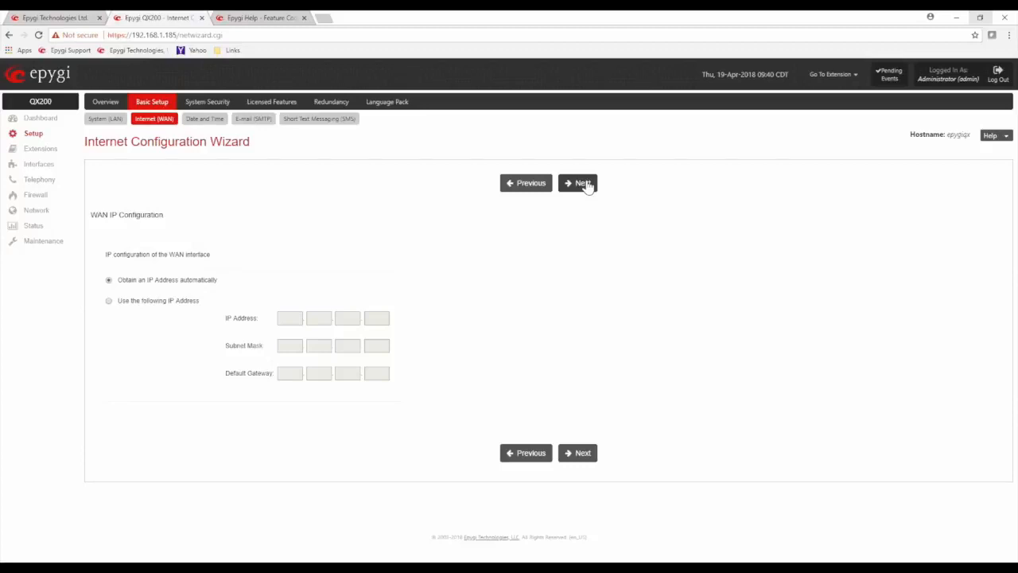
Keep automatic IP addressing, accept WAN Interface and DNS defaults through the Summary, then open Date / Time
left_click_drag(216, 282, 128, 285)
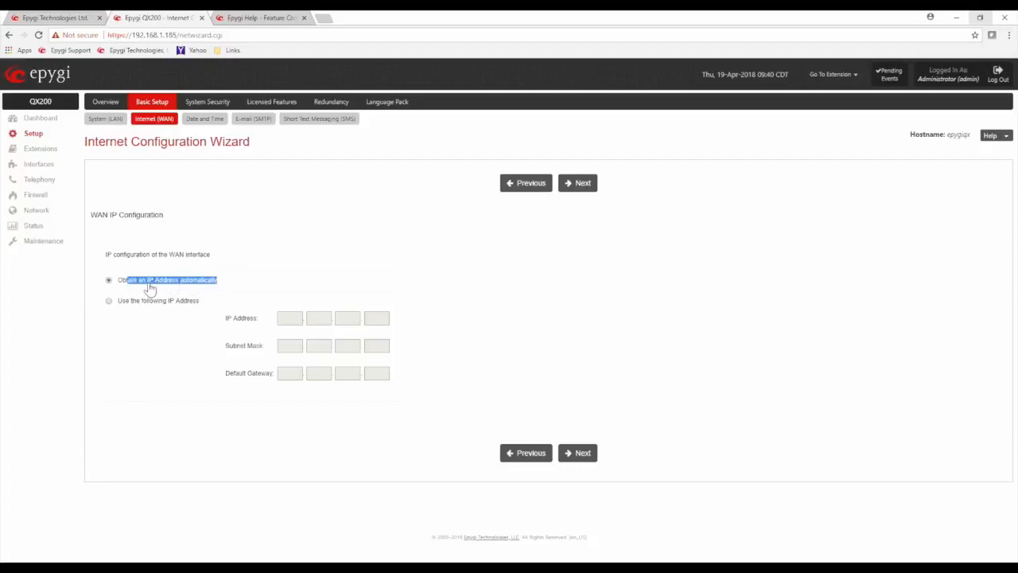
left_click(350, 233)
left_click(580, 187)
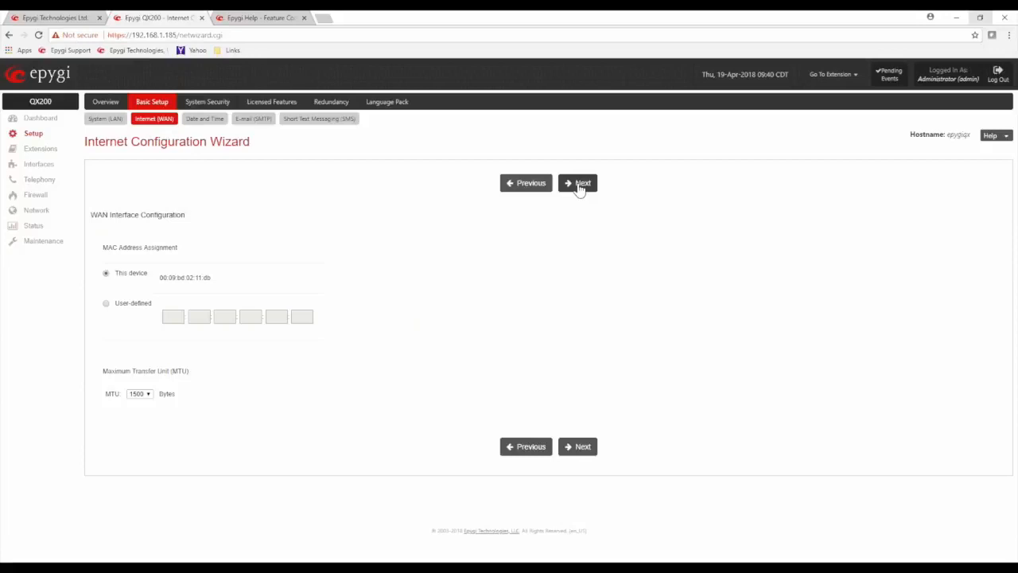
left_click(580, 187)
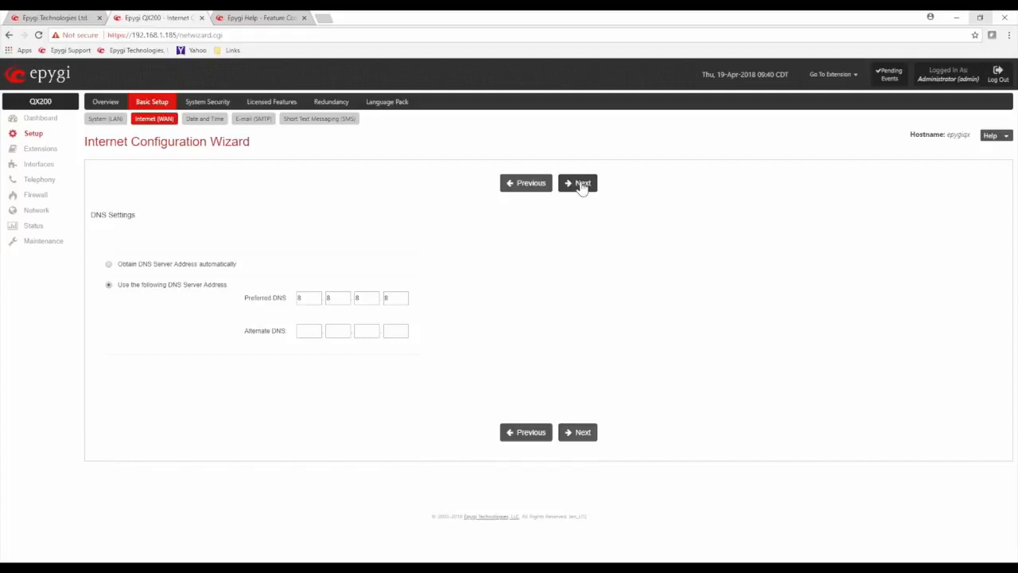
left_click(579, 183)
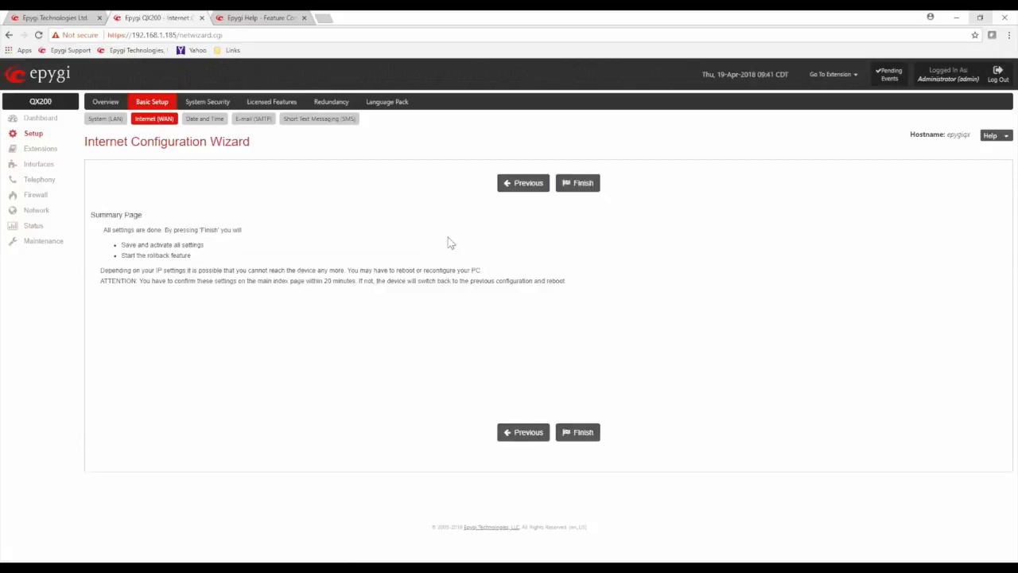
left_click(205, 118)
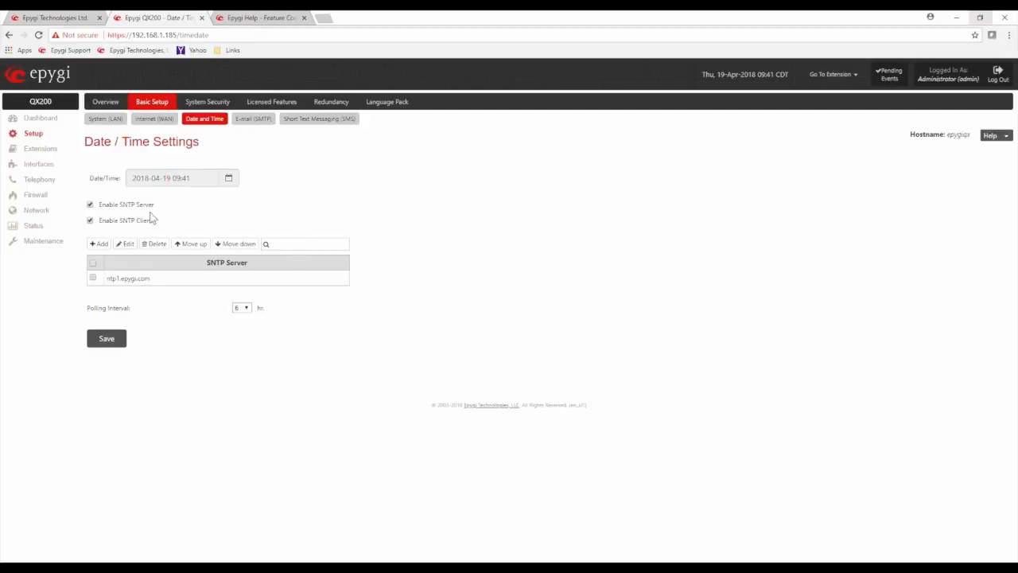
Review the enabled SNTP client, ntp1.epygi.com server and 6-hour polling interval, then open E-mail settings
left_click_drag(153, 221, 100, 228)
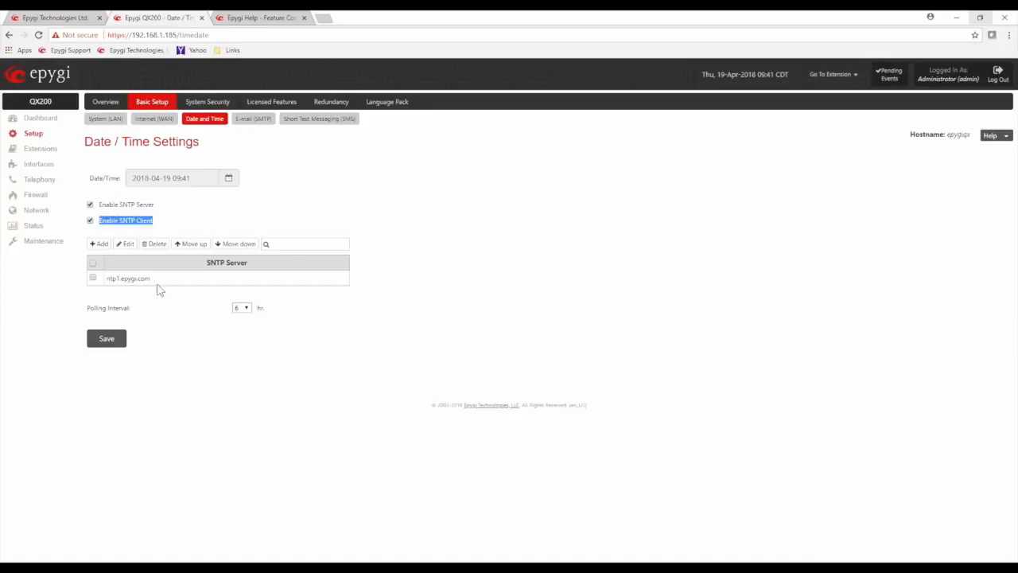
left_click_drag(151, 279, 106, 285)
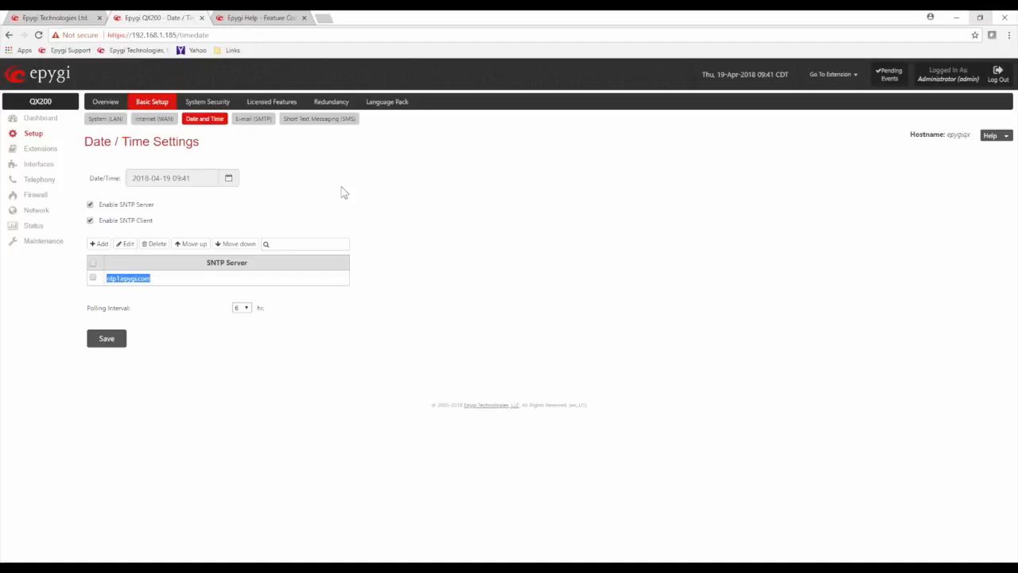
left_click(121, 308)
left_click_drag(121, 308, 134, 314)
left_click(251, 120)
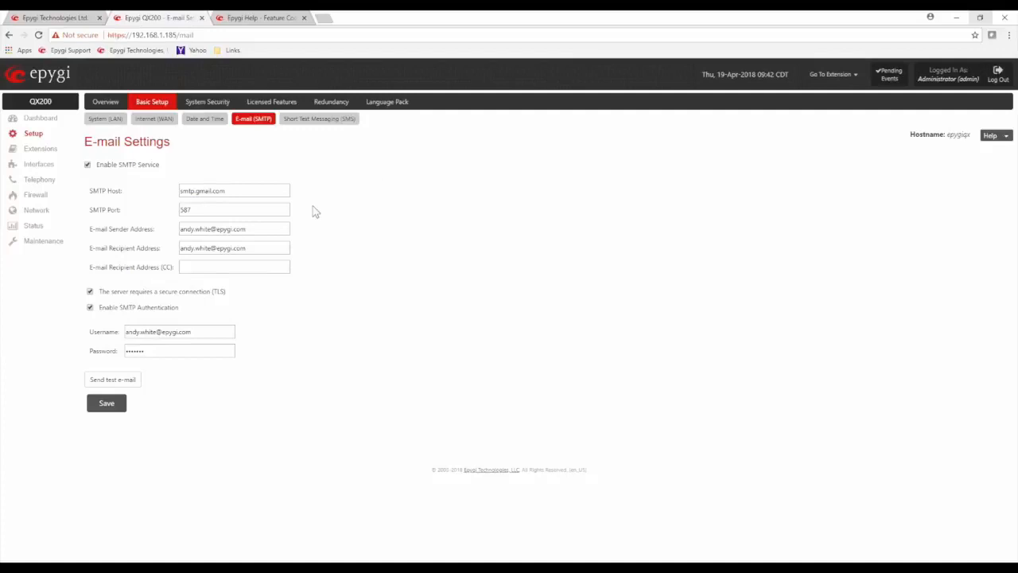
Review the SMTP host smtp.gmail.com and the sender and recipient address values
left_click(235, 190)
double_click(233, 190)
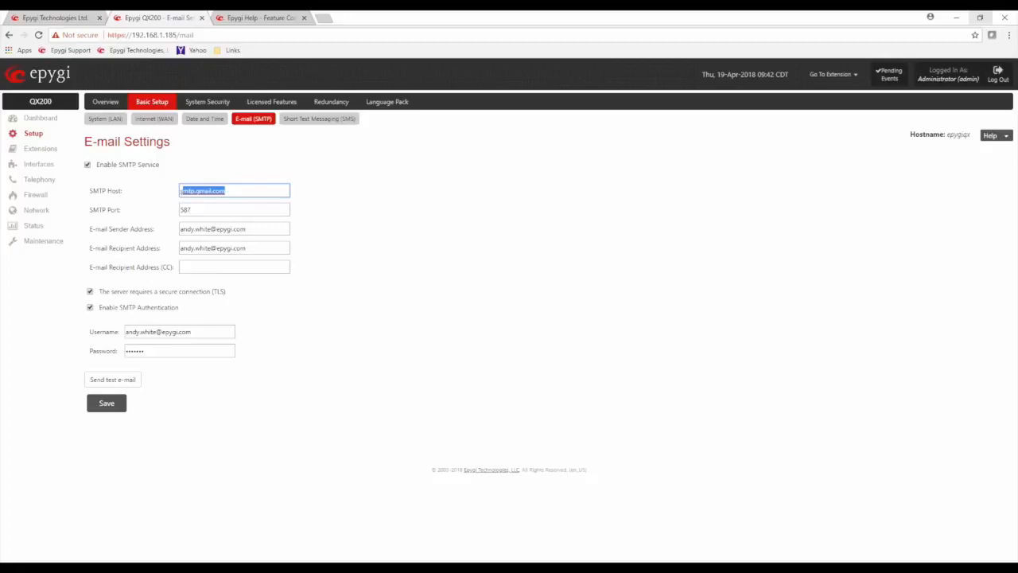
left_click(330, 195)
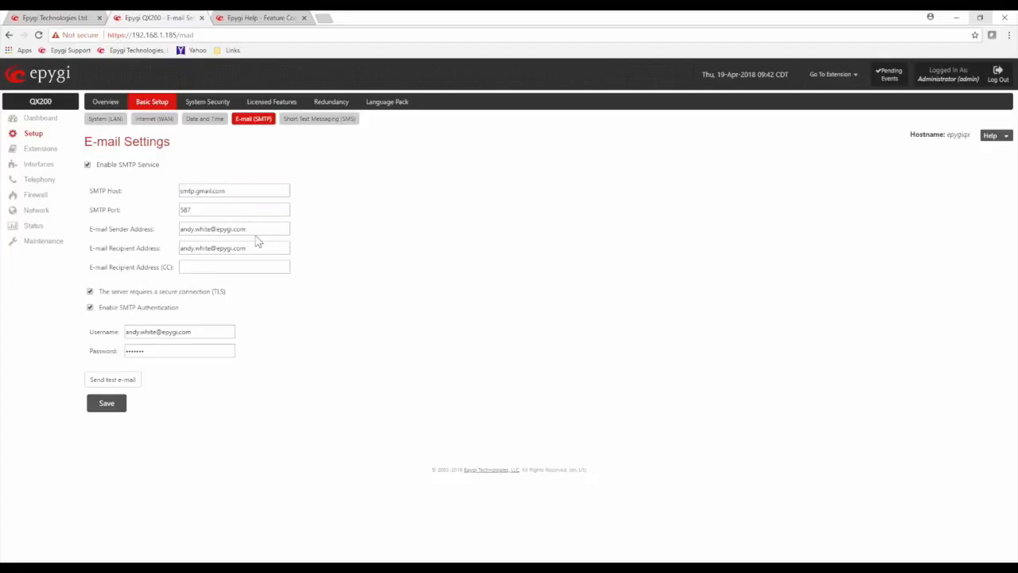
left_click_drag(258, 230, 177, 239)
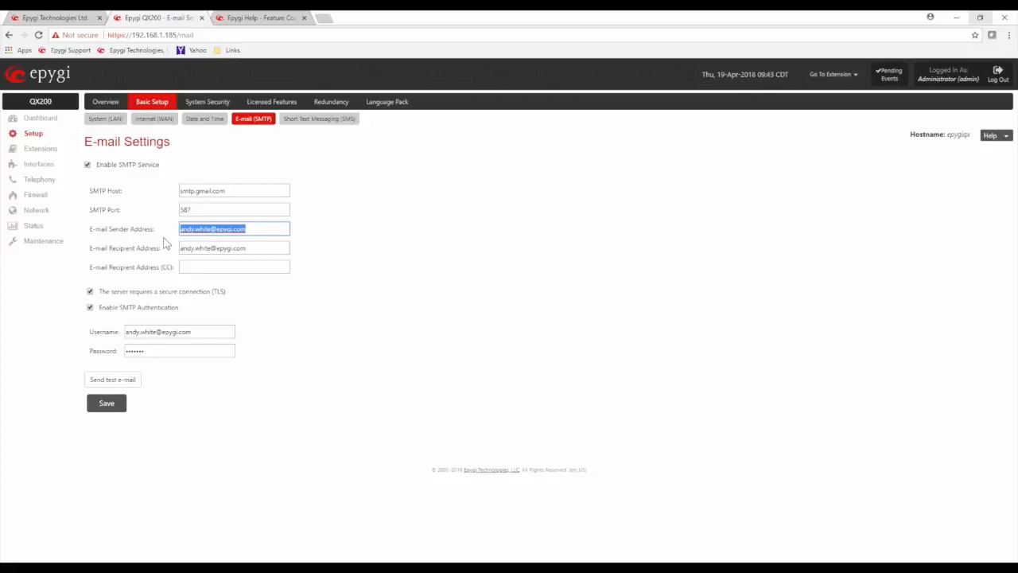
left_click_drag(256, 248, 177, 265)
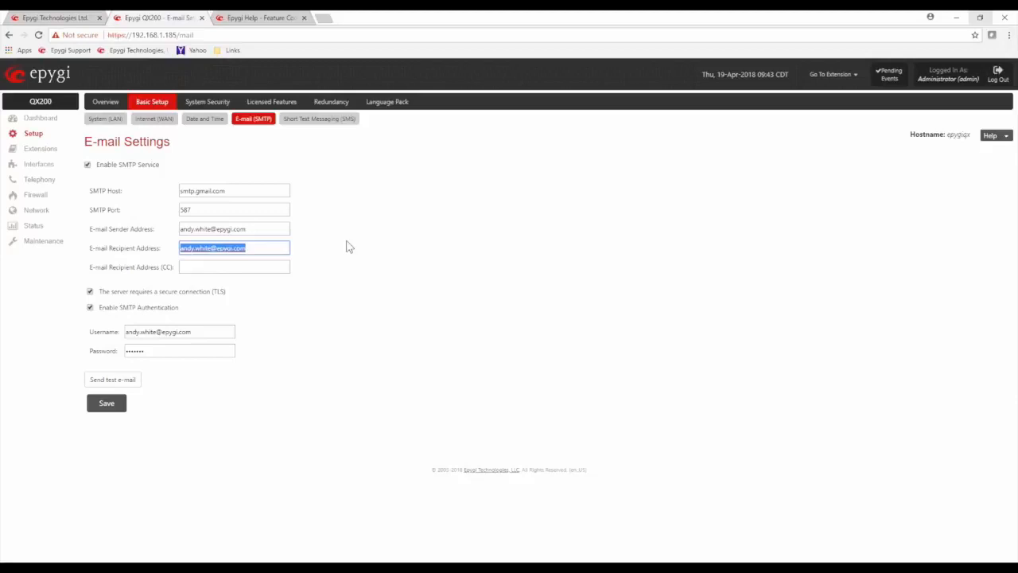
left_click(267, 249)
left_click(374, 248)
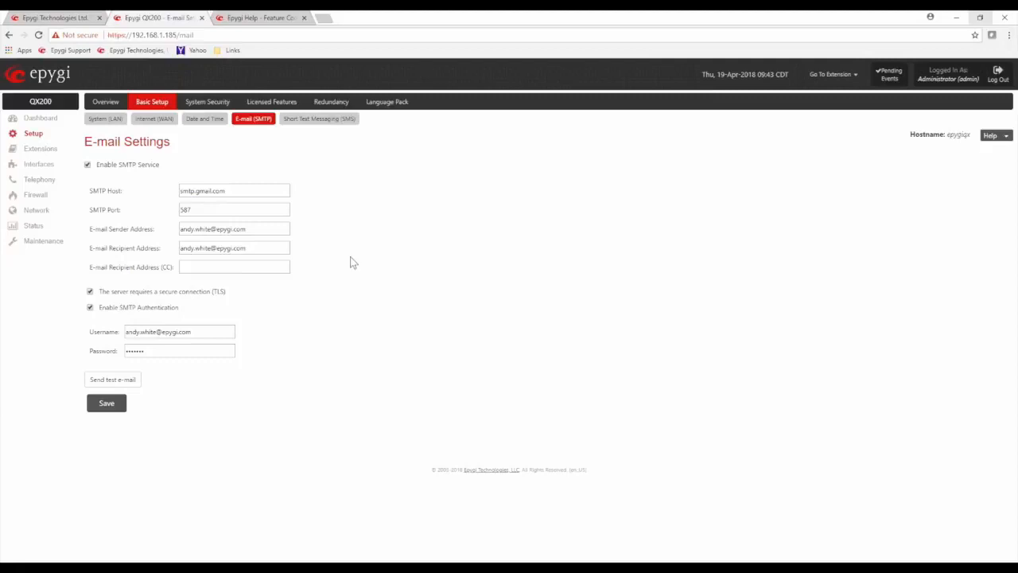
Leave the CC recipient field empty and move on to SMS Settings
left_click(239, 267)
left_click(416, 277)
left_click(300, 127)
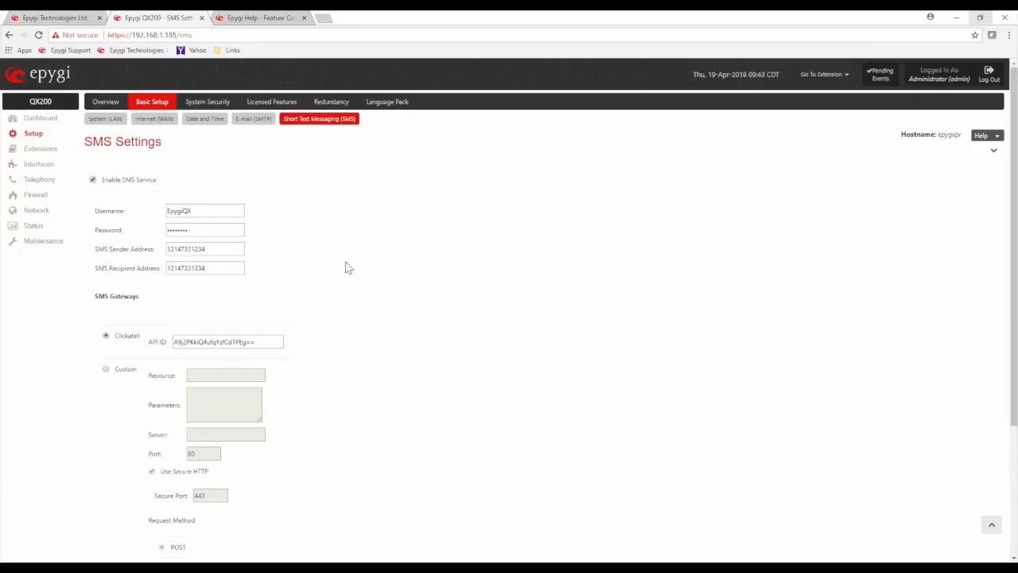
Check the Clickatell gateway and its API ID, then go to System Security Management
double_click(130, 337)
left_click(397, 306)
left_click_drag(269, 341, 173, 343)
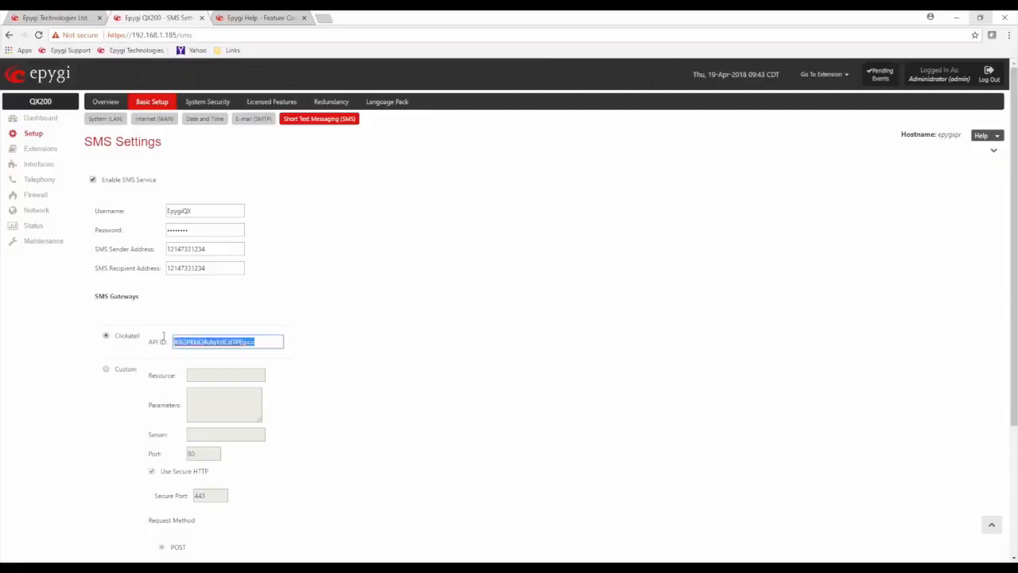
left_click(291, 296)
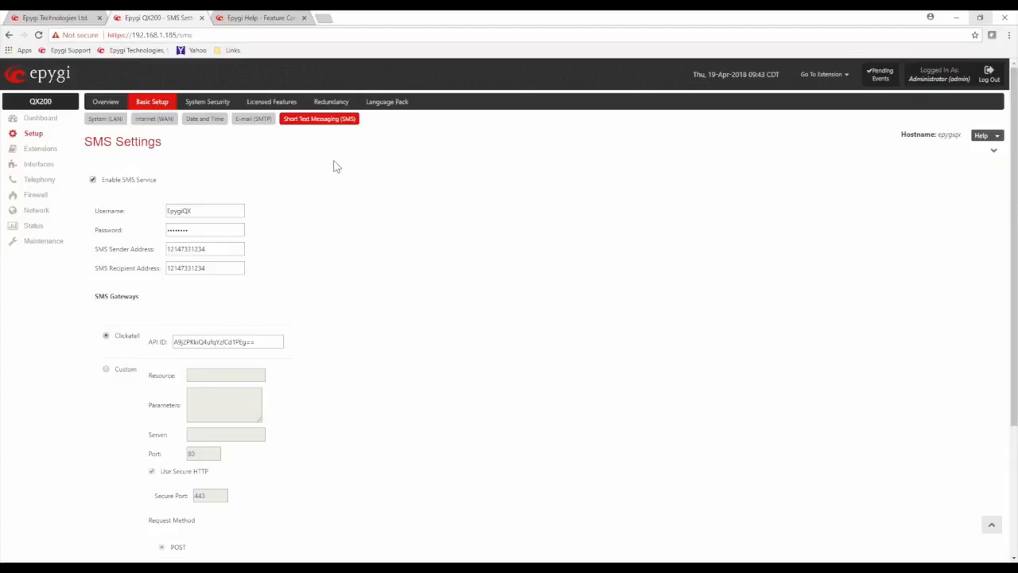
left_click(206, 105)
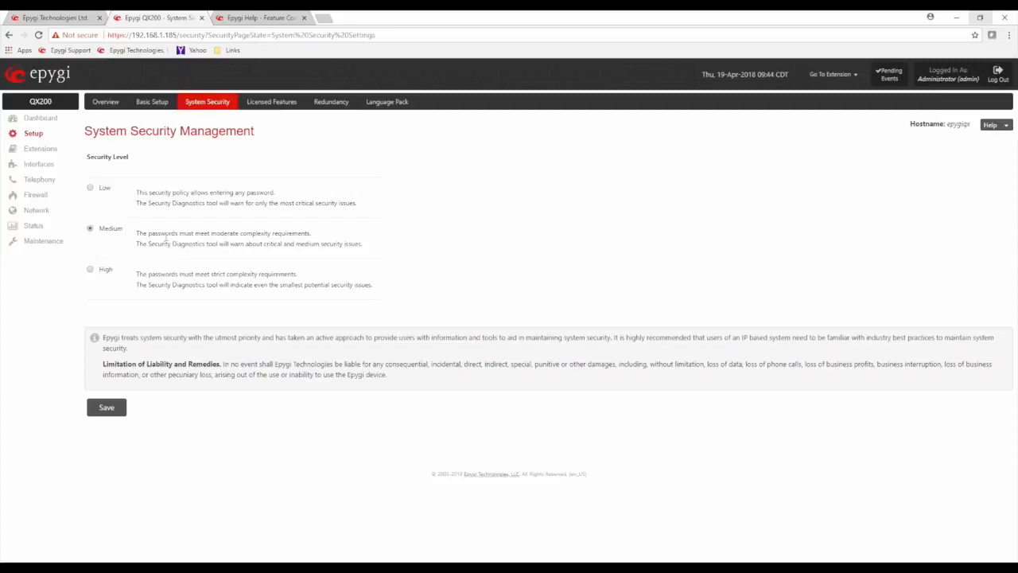
Compare the Medium and Low security level requirements, then view the Licensed Features list
left_click_drag(151, 233, 311, 231)
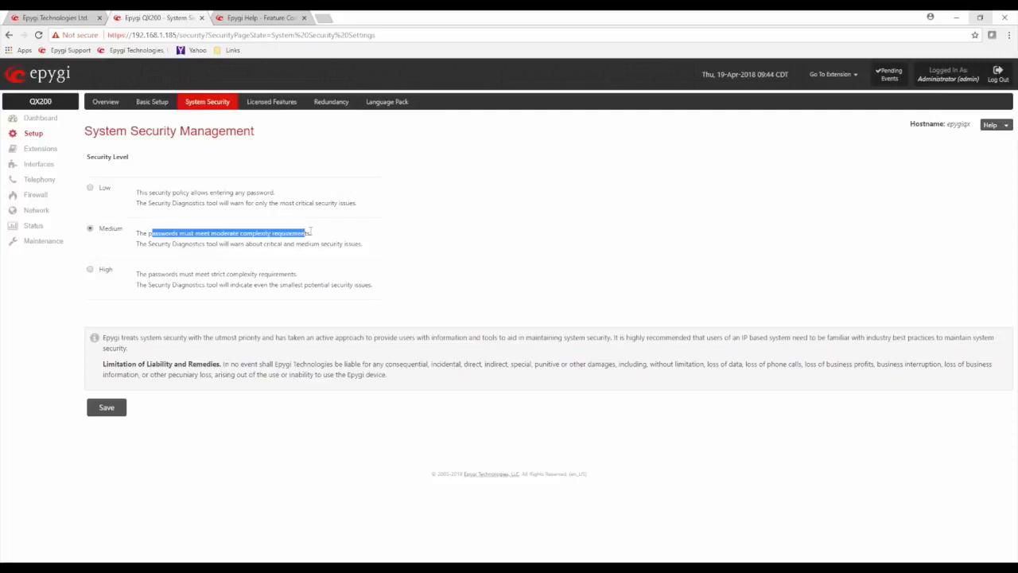
left_click(513, 240)
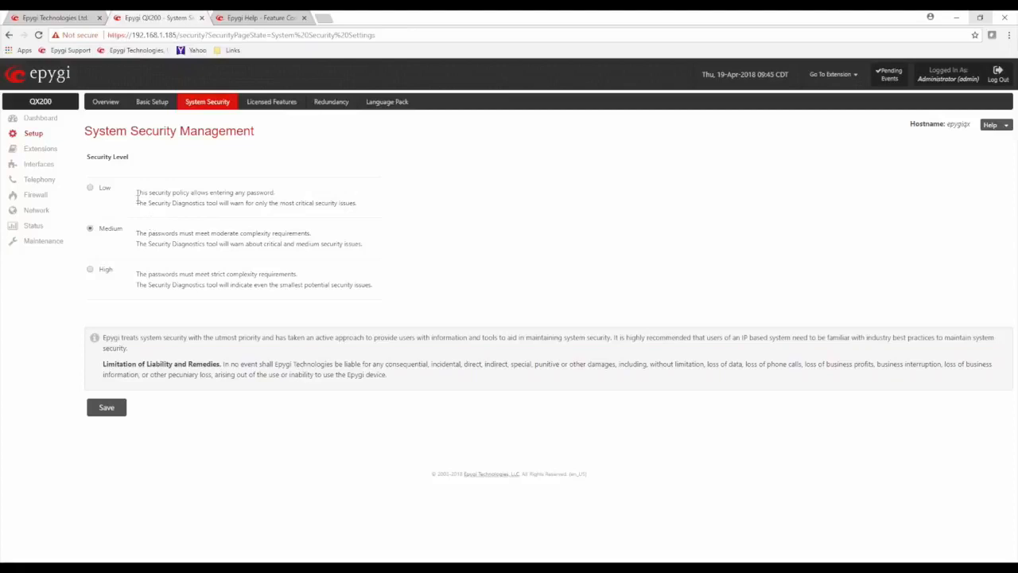
left_click_drag(137, 194, 202, 193)
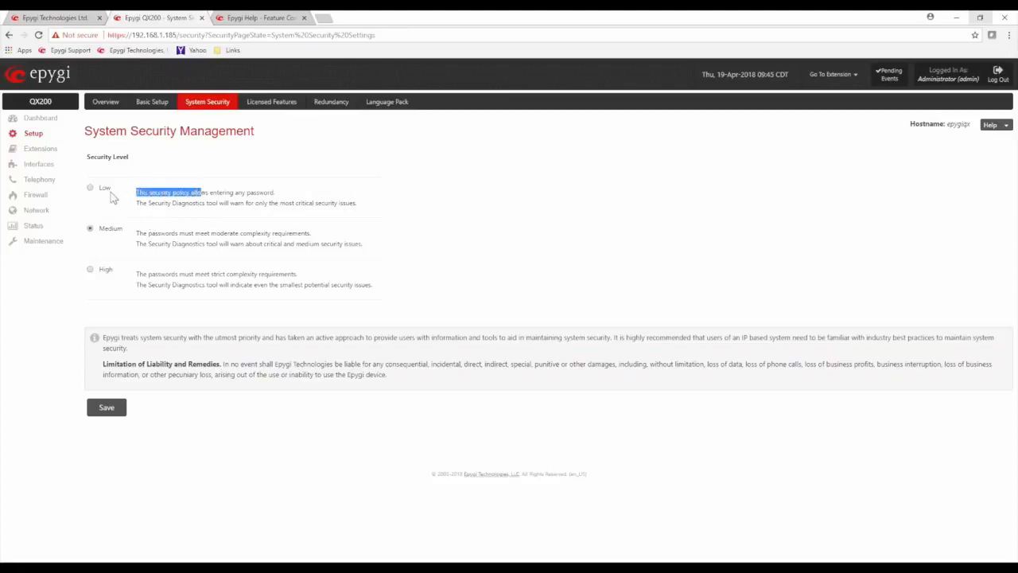
left_click(381, 173)
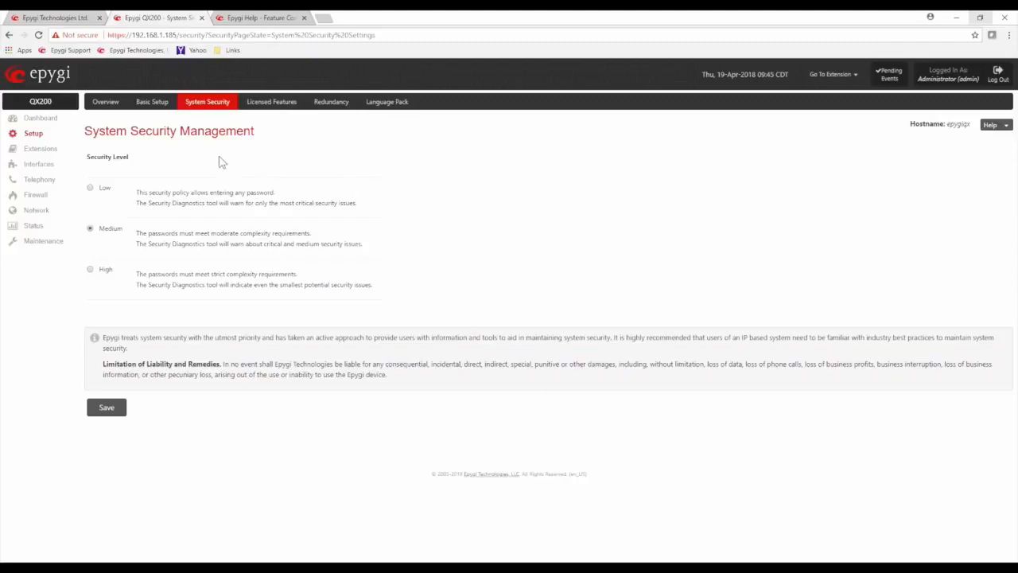
left_click(267, 106)
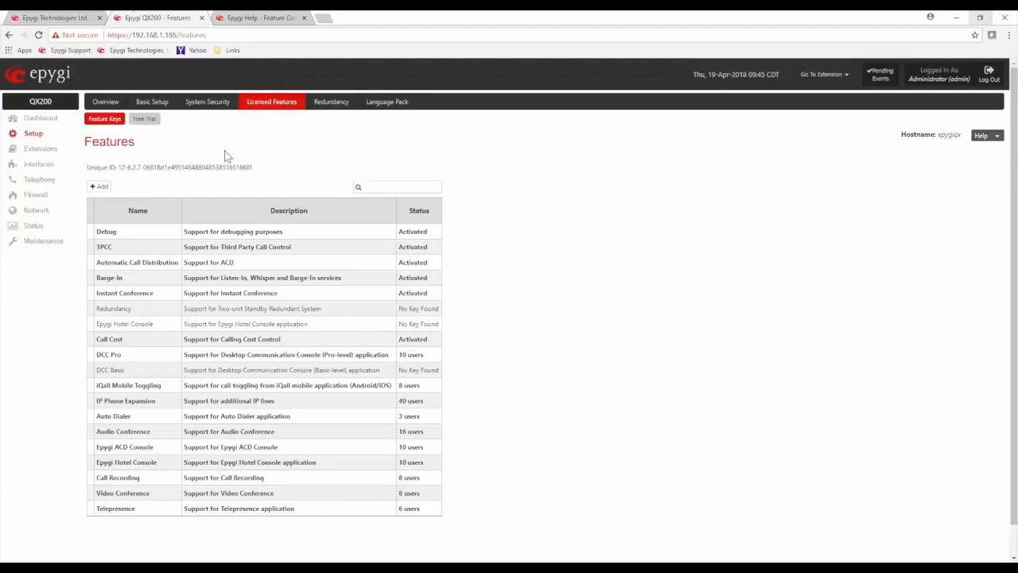
left_click_drag(103, 401, 436, 411)
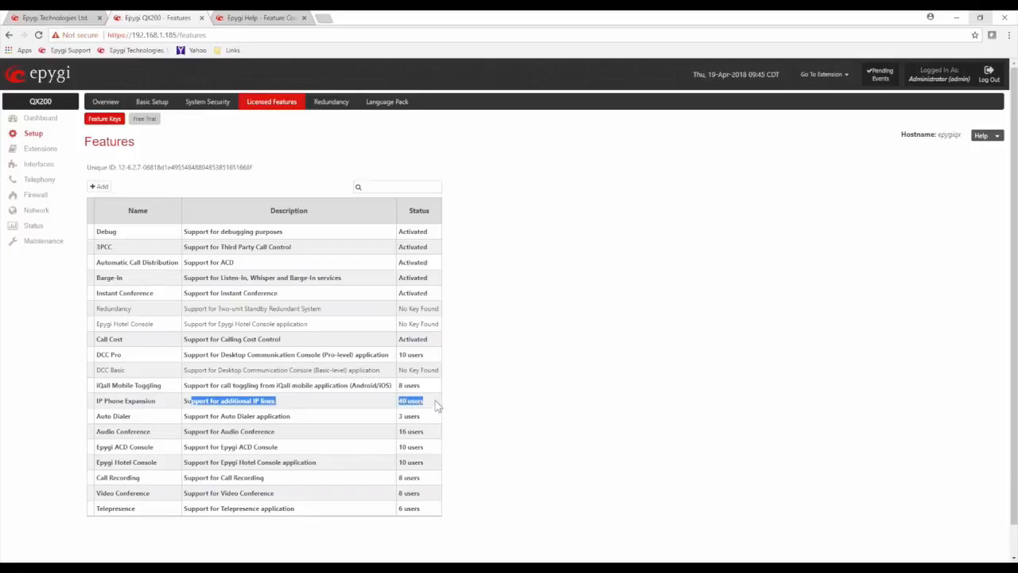